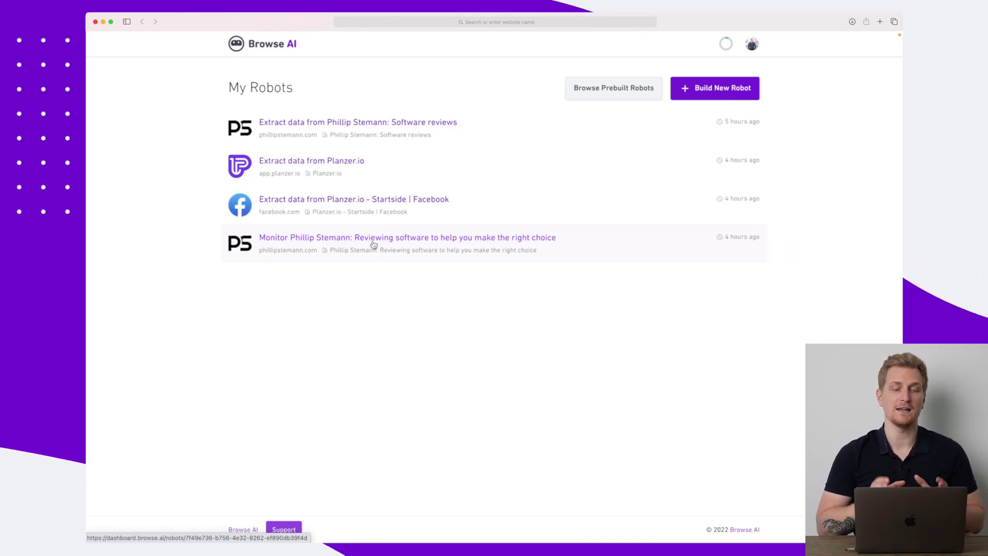
# Start building a new robot that extracts structured data
pyautogui.click(691, 95)
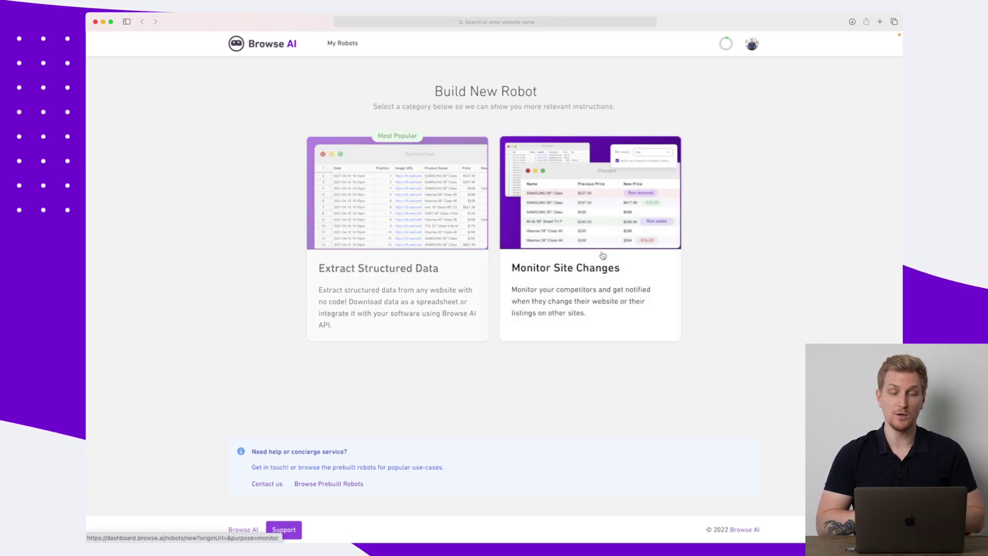
pyautogui.click(427, 209)
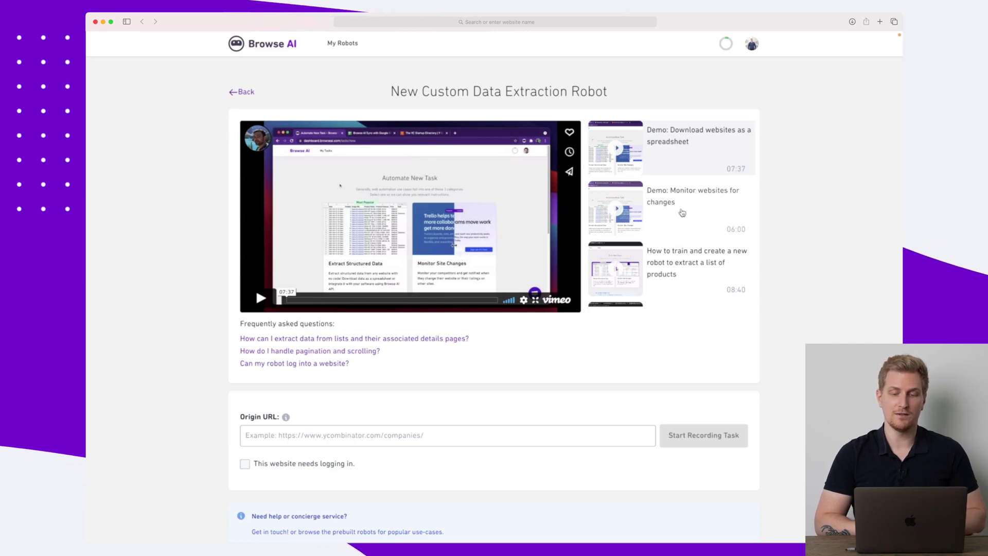
pyautogui.scroll(-1, 681, 211)
pyautogui.scroll(-3, 680, 213)
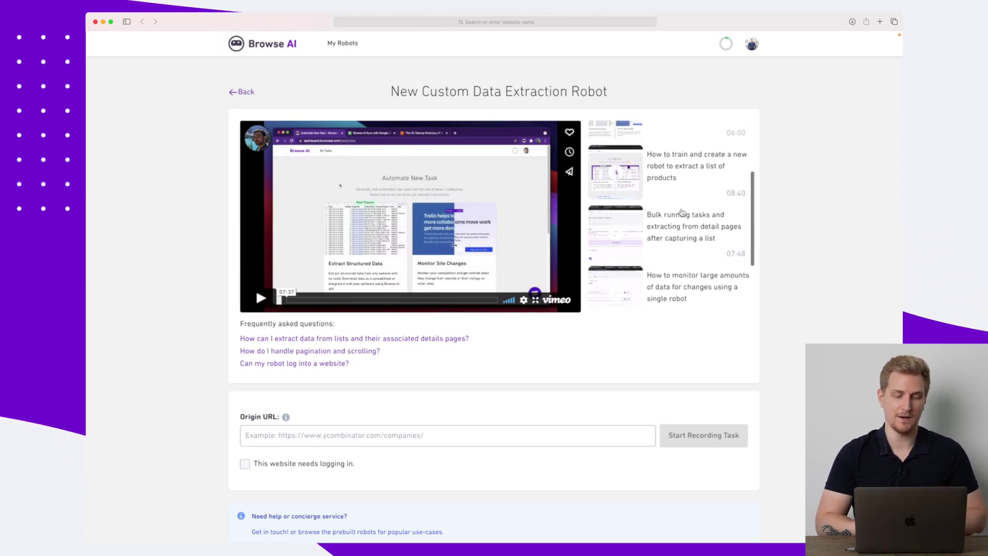
pyautogui.scroll(-3, 591, 370)
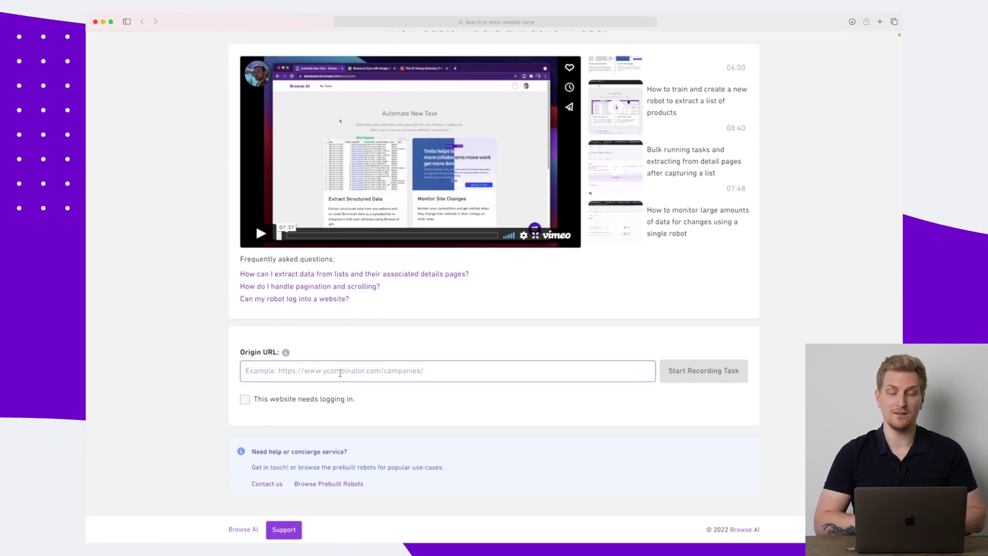
pyautogui.write('https')
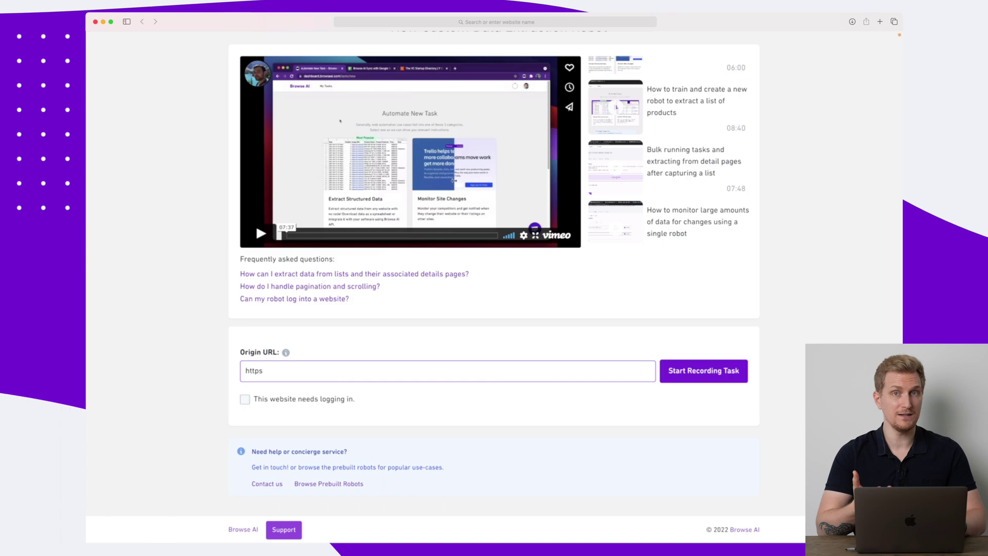
pyautogui.click(342, 403)
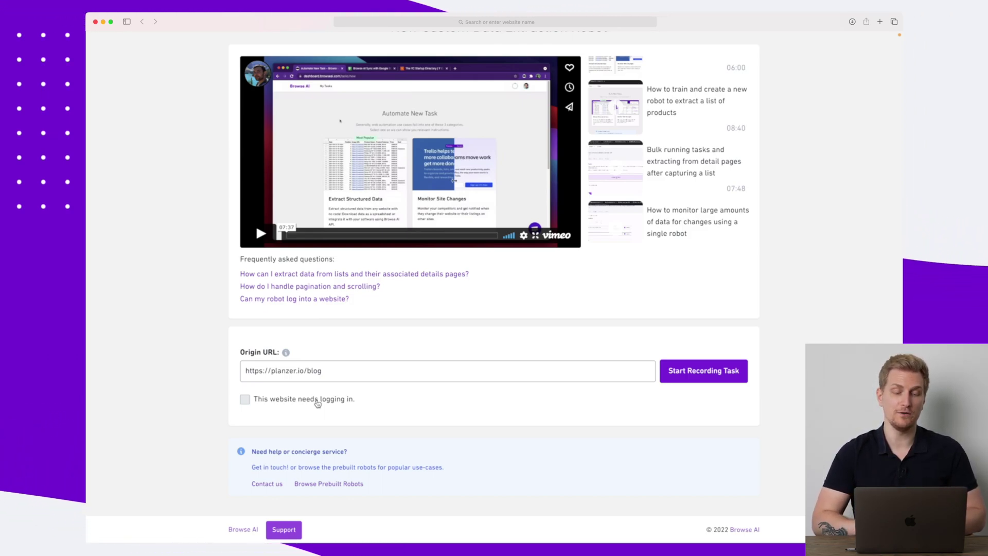
pyautogui.click(317, 400)
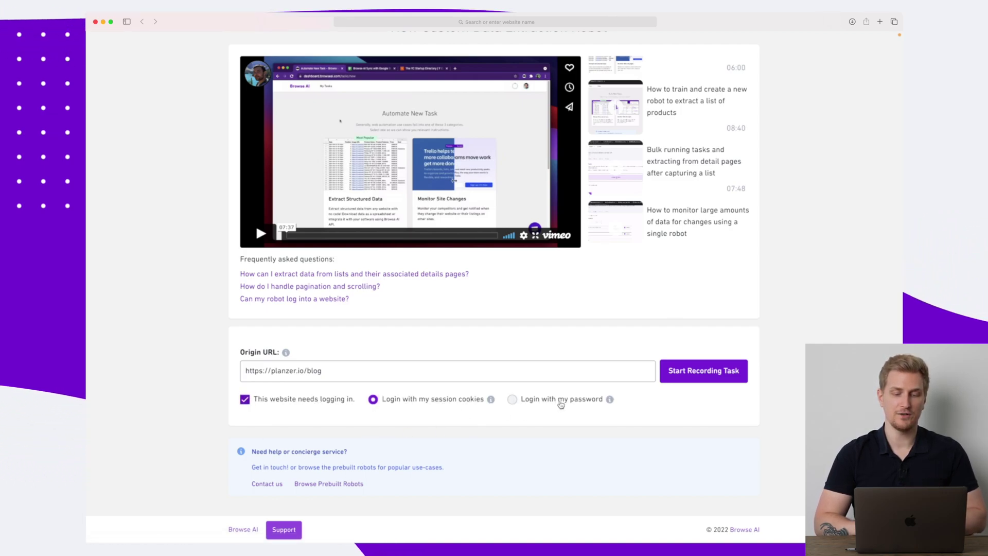
pyautogui.click(564, 401)
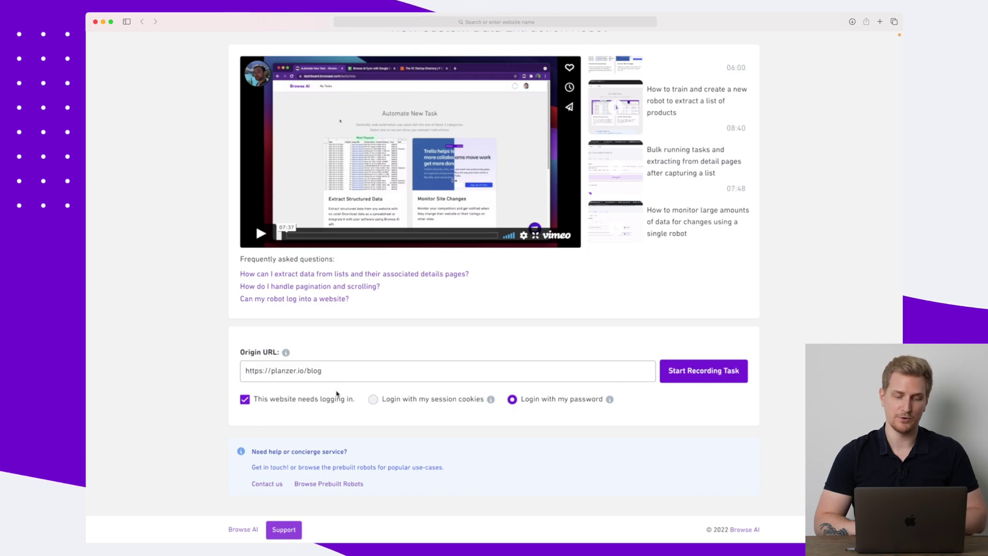
pyautogui.click(309, 404)
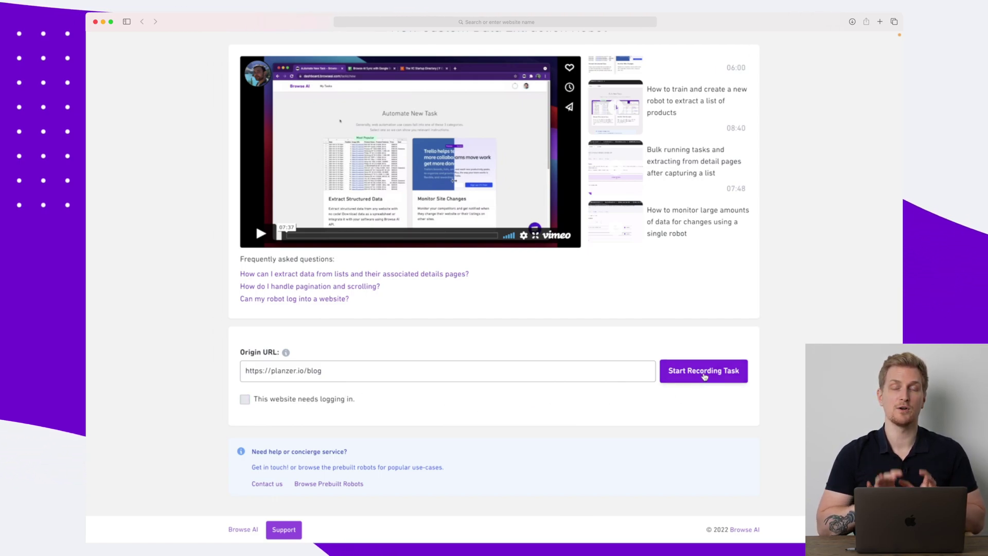
pyautogui.click(704, 371)
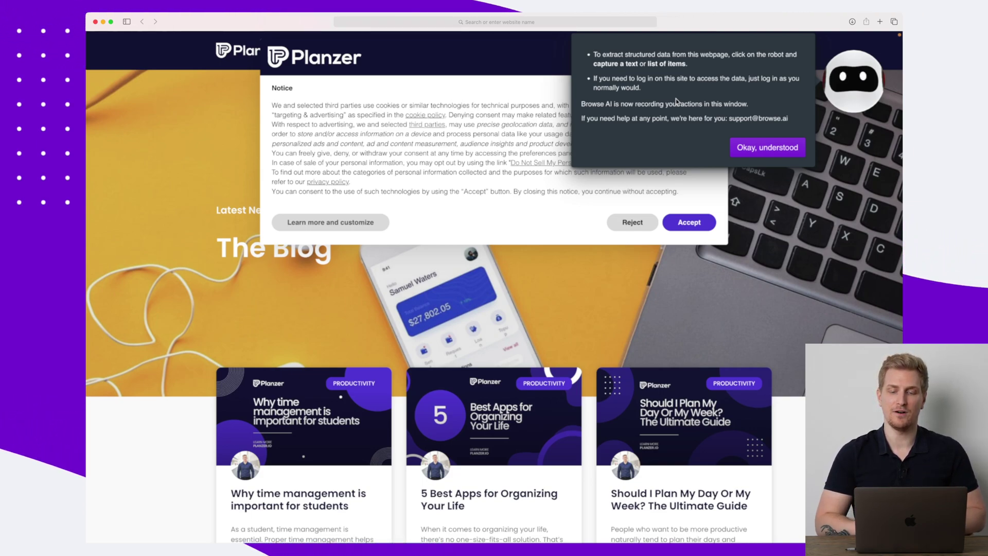
# Dismiss the recorder instructions and scroll down to the blog post cards
pyautogui.click(769, 148)
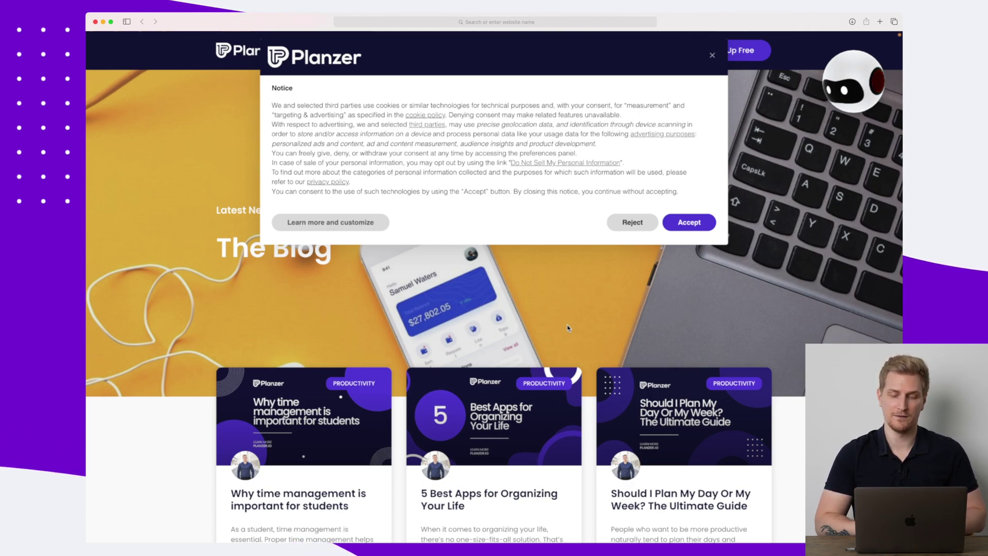
pyautogui.scroll(-5, 568, 327)
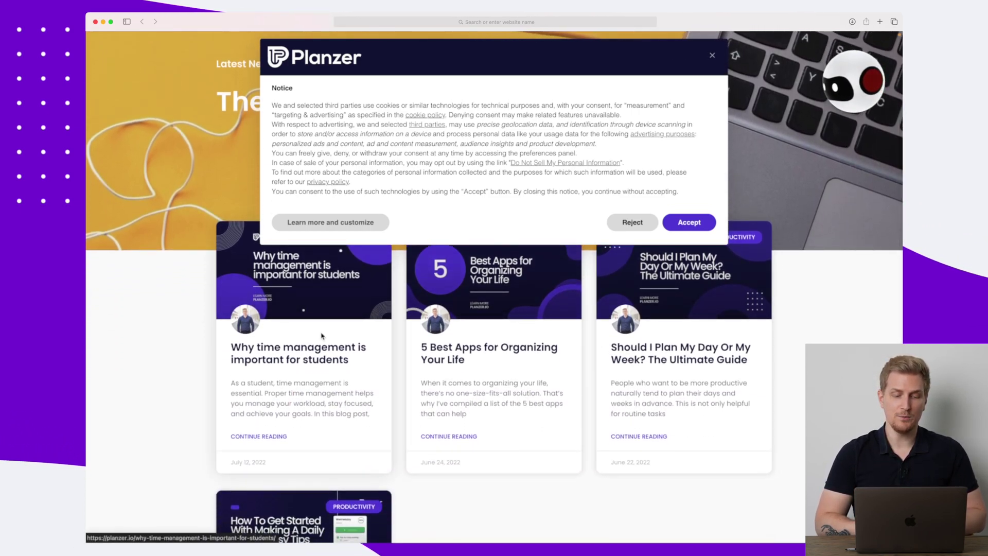
pyautogui.scroll(-2, 321, 336)
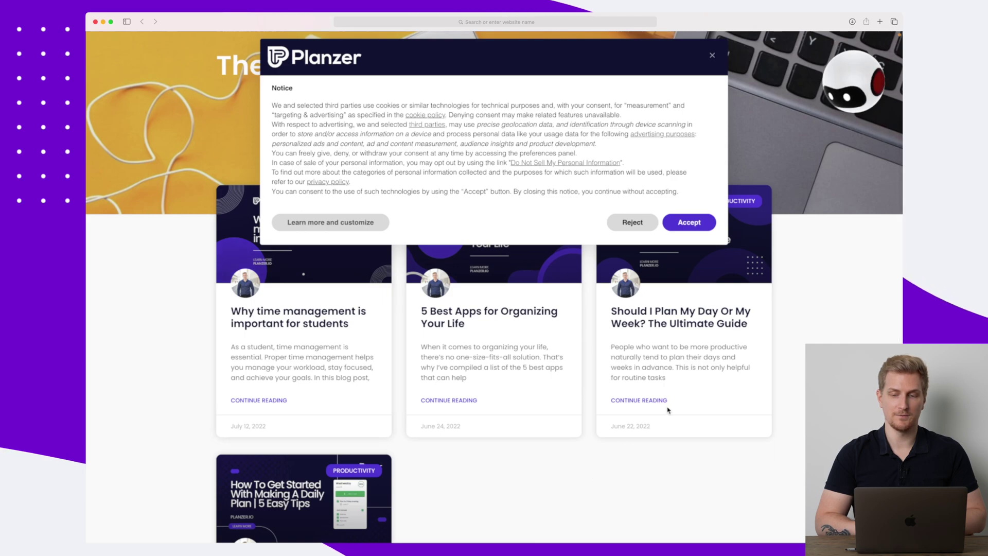
# Capture the post cards' headline text as a list field named 'Blog post title'
pyautogui.click(851, 80)
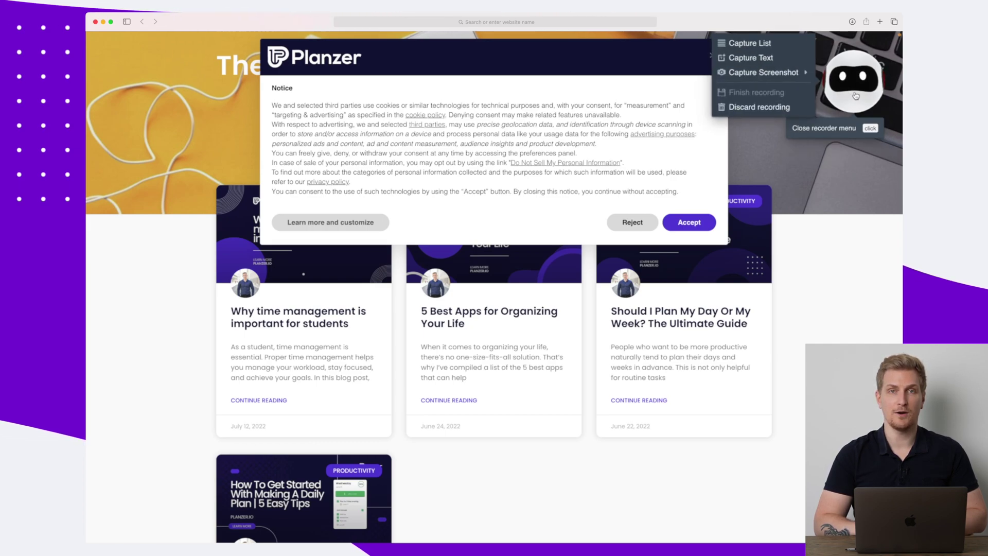
pyautogui.click(757, 44)
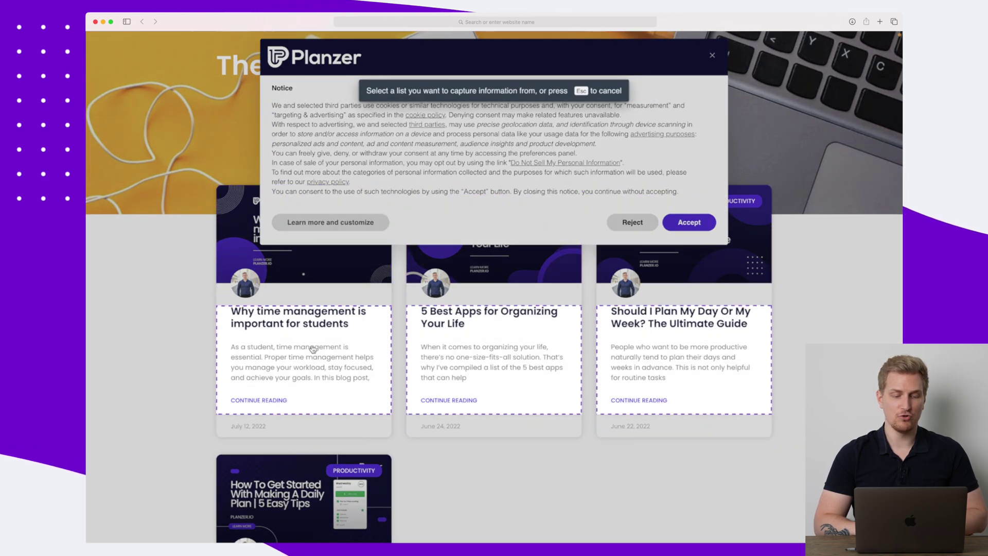
pyautogui.click(322, 454)
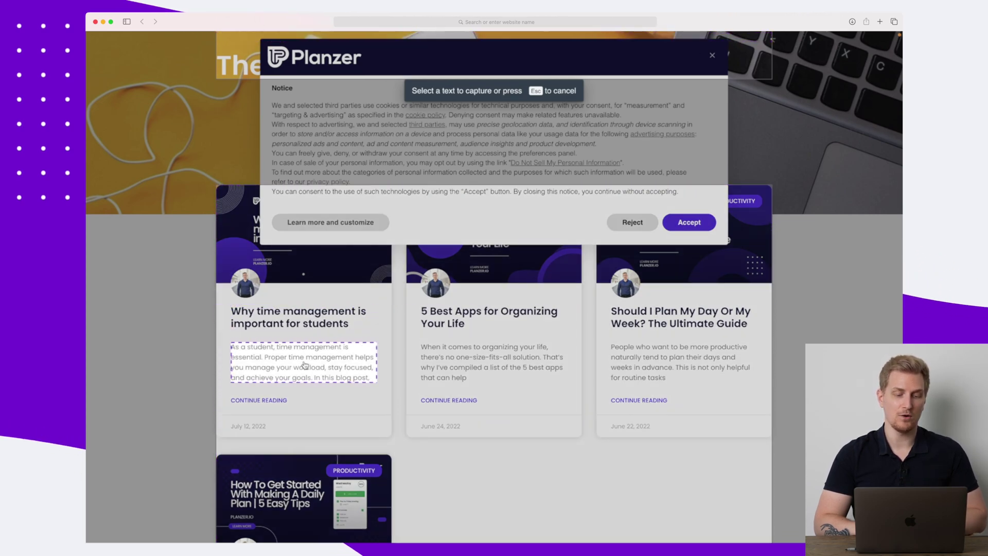
pyautogui.click(326, 329)
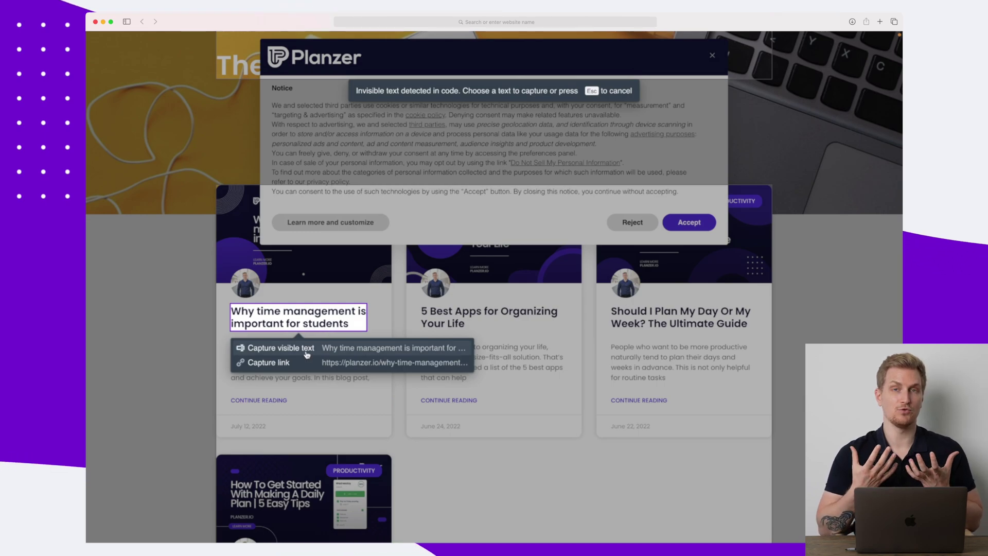
pyautogui.click(307, 354)
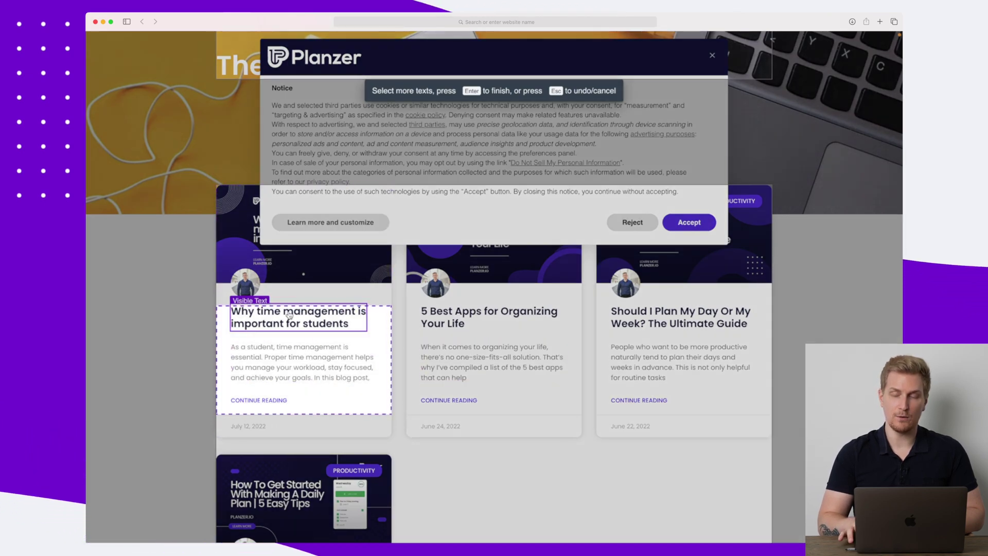
pyautogui.press('Return')
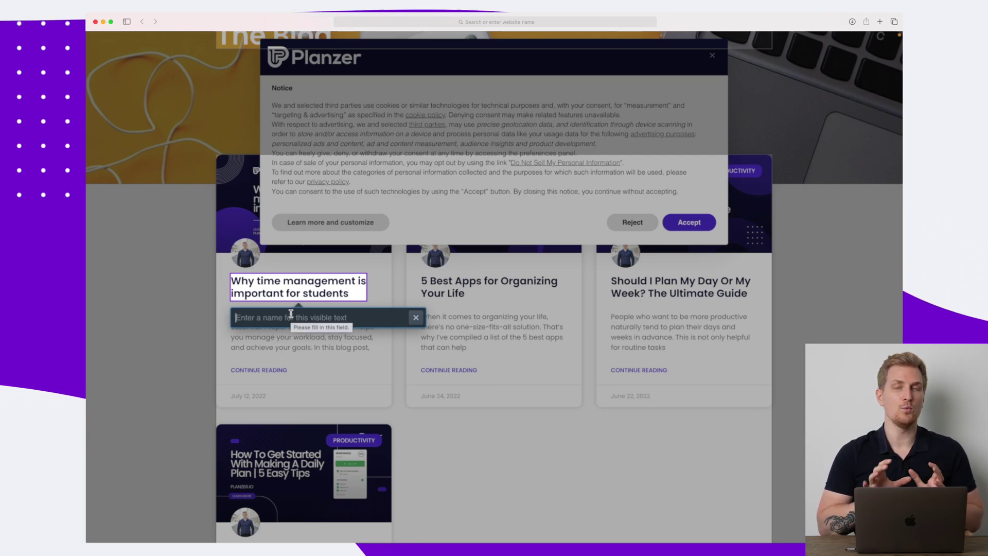
pyautogui.write('Bl')
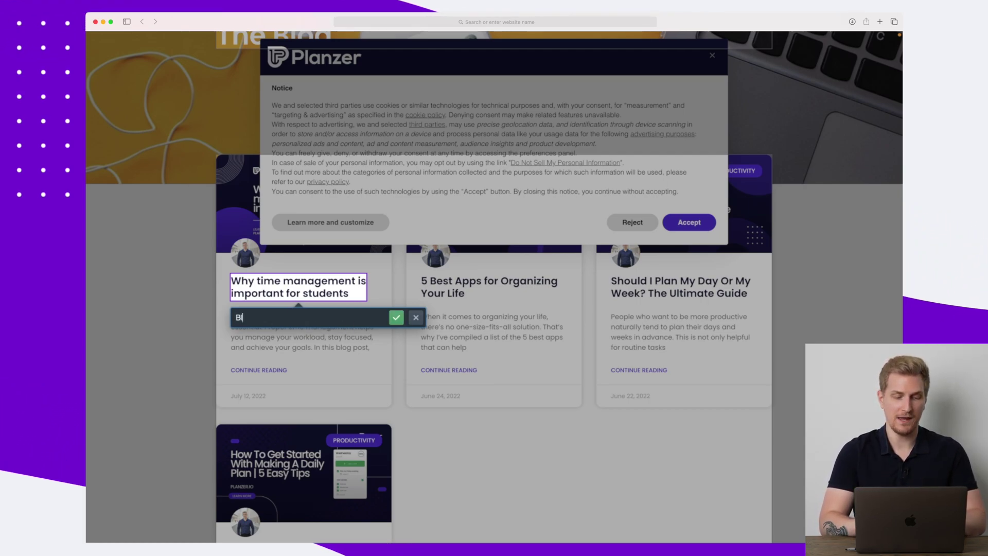
pyautogui.write('og post title')
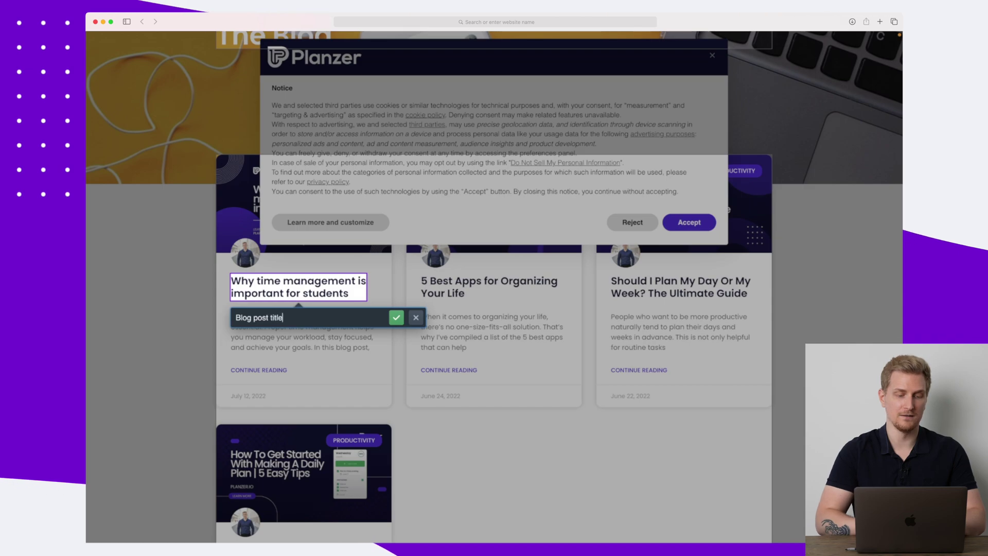
pyautogui.click(396, 319)
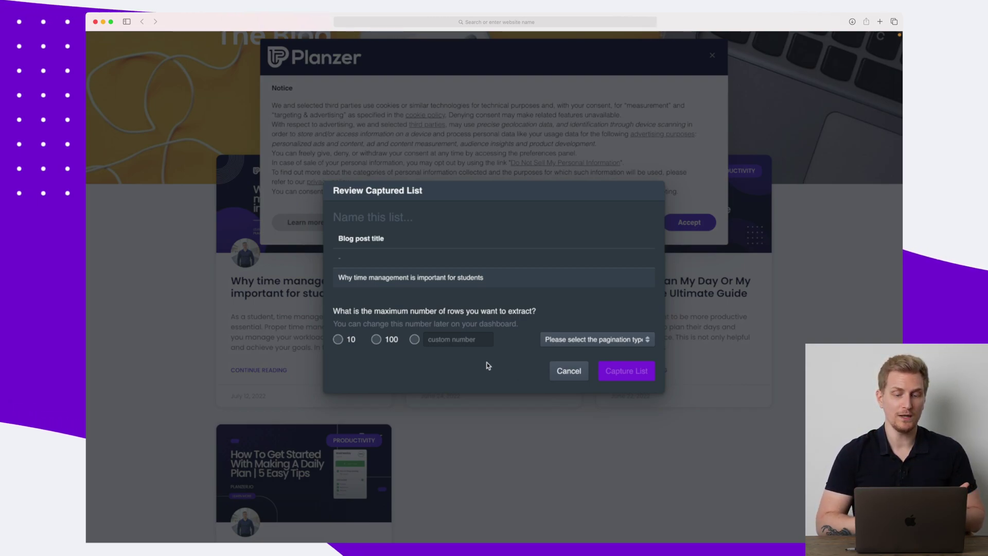
# Save the 'Blog post titles' list with no pagination and a 10-row limit
pyautogui.click(563, 337)
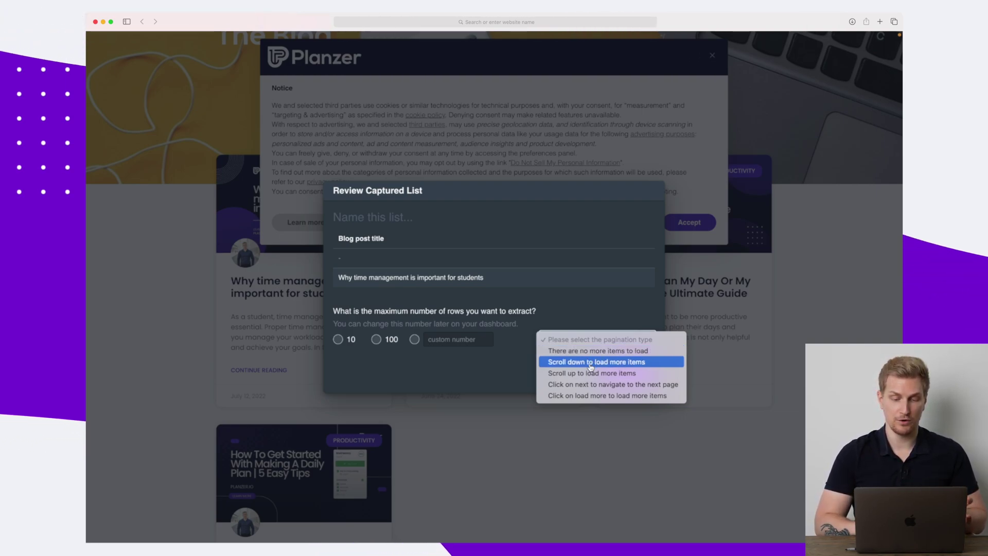
pyautogui.click(615, 353)
pyautogui.click(338, 340)
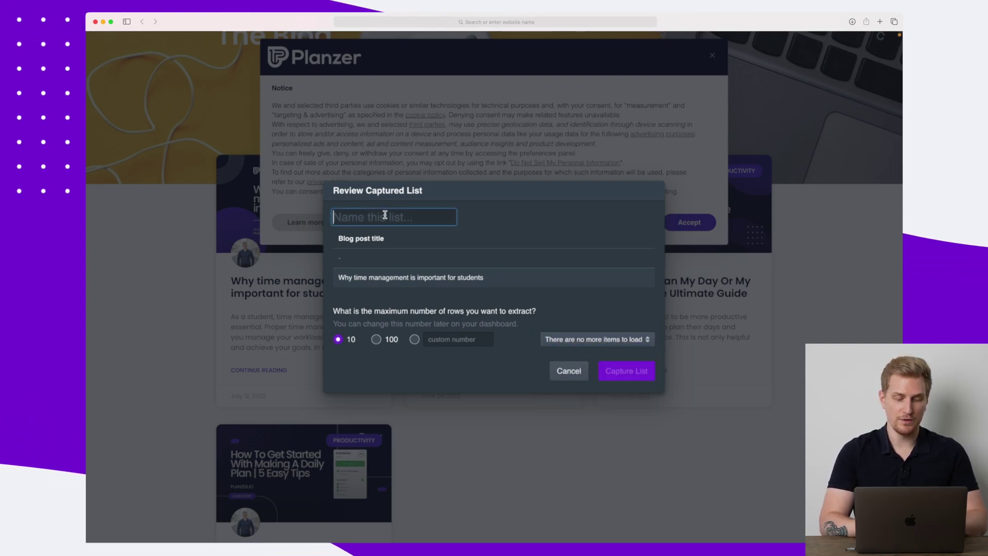
pyautogui.write('Blog post titles')
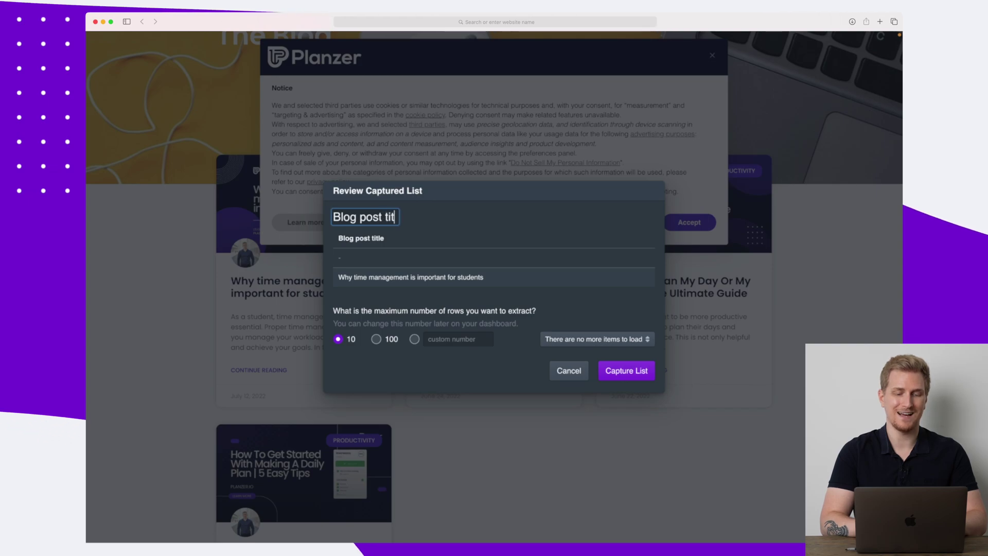
pyautogui.click(627, 371)
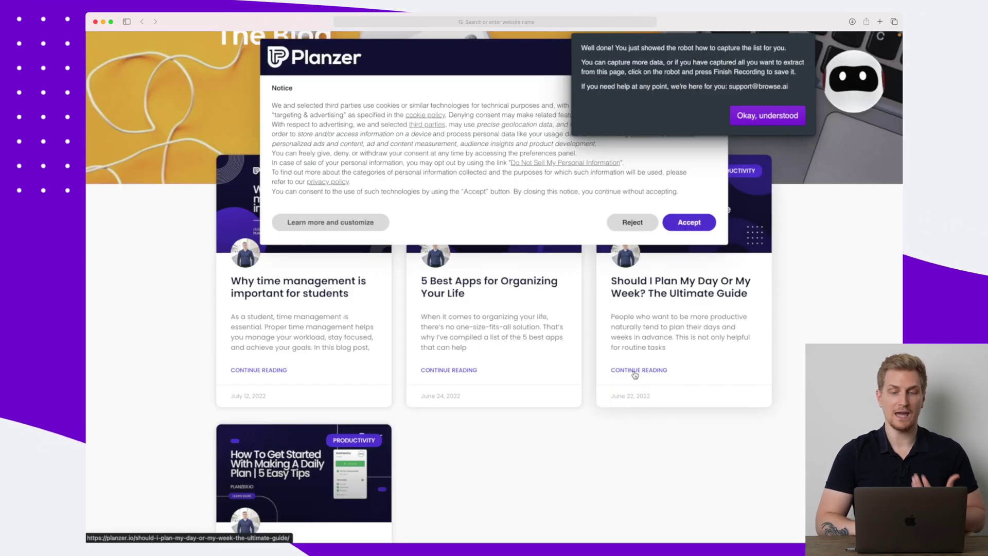
# Dismiss the success message and finish the recording
pyautogui.click(778, 116)
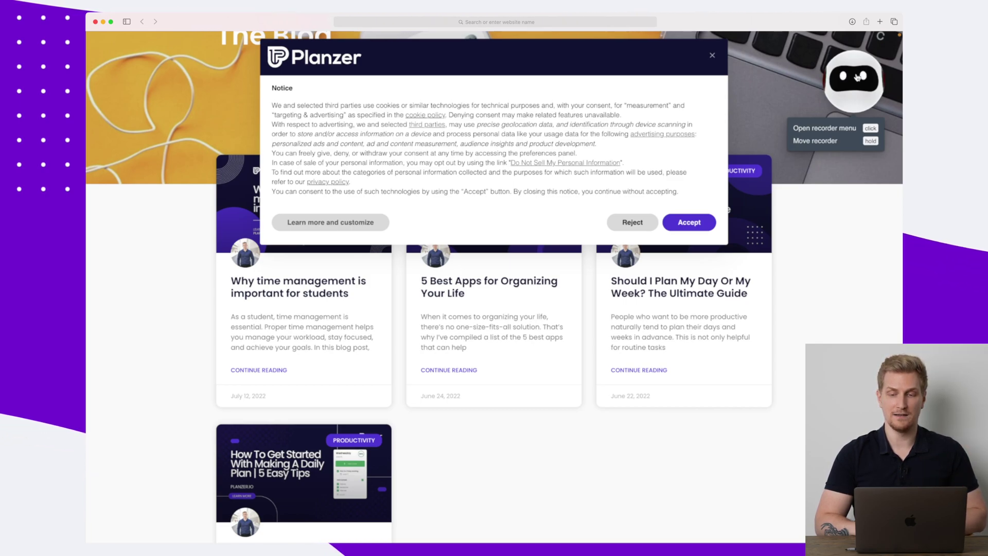
pyautogui.click(856, 77)
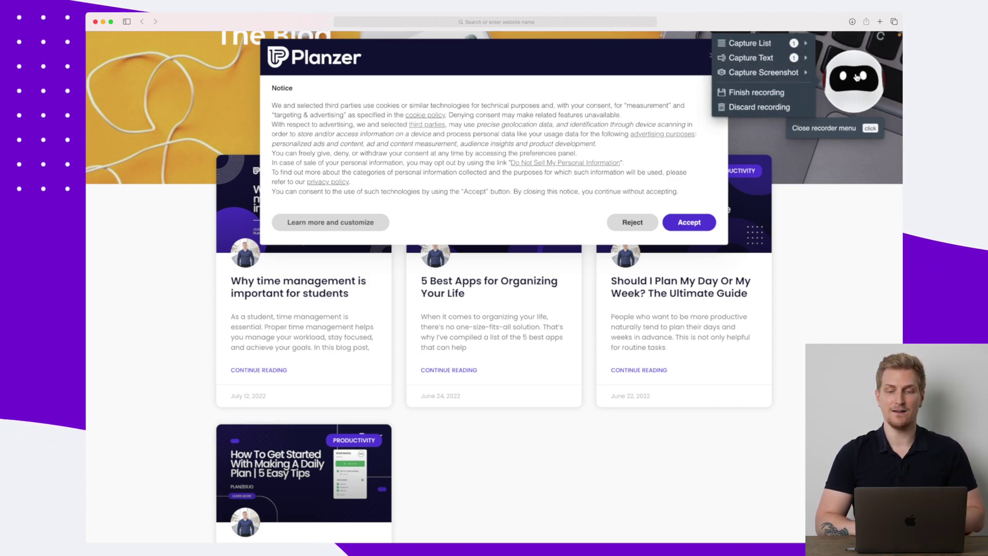
pyautogui.click(760, 94)
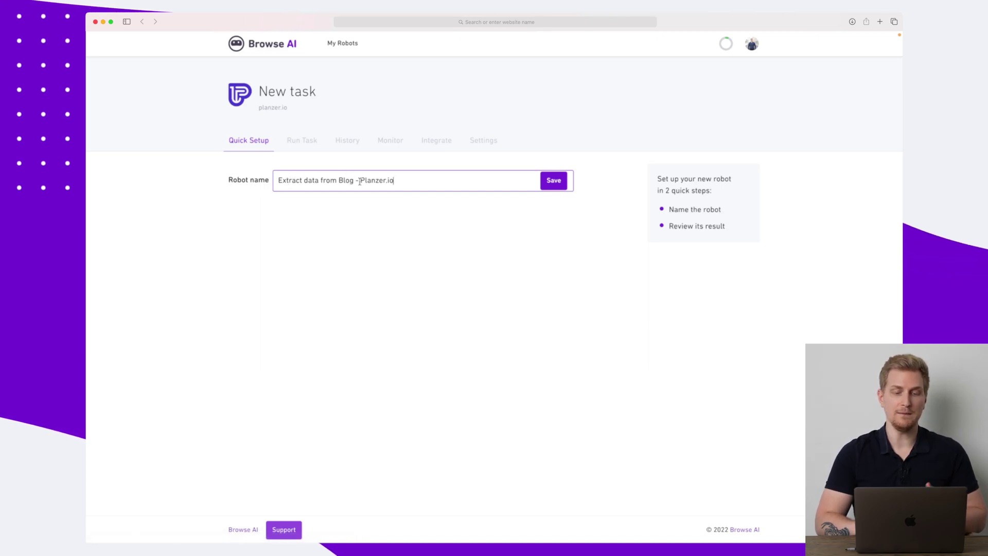
pyautogui.click(558, 186)
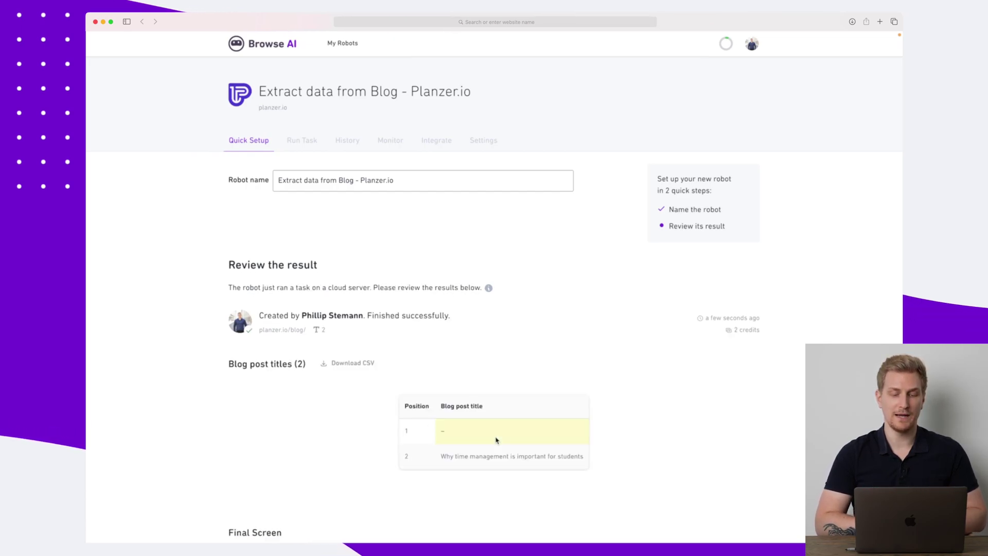
pyautogui.scroll(-3, 622, 438)
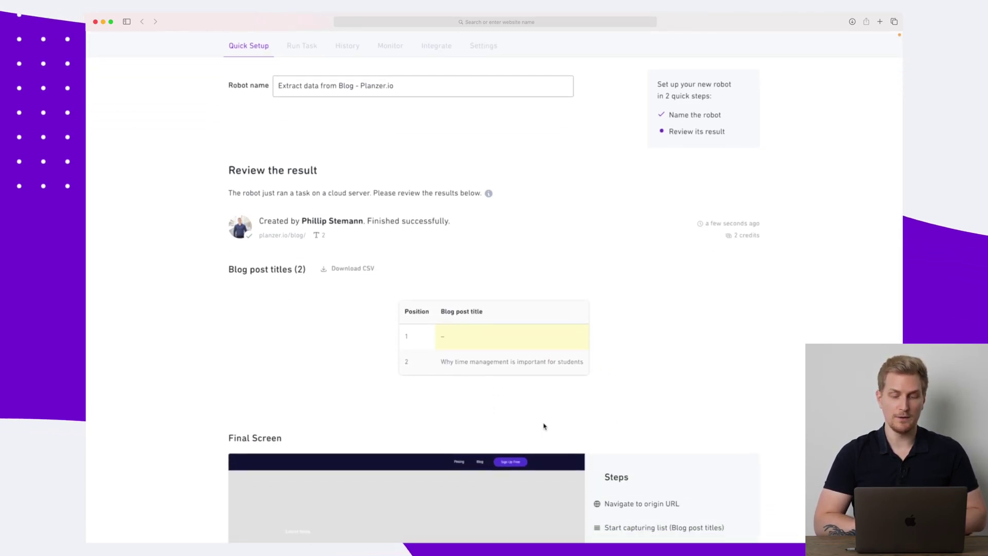
pyautogui.scroll(-1, 543, 426)
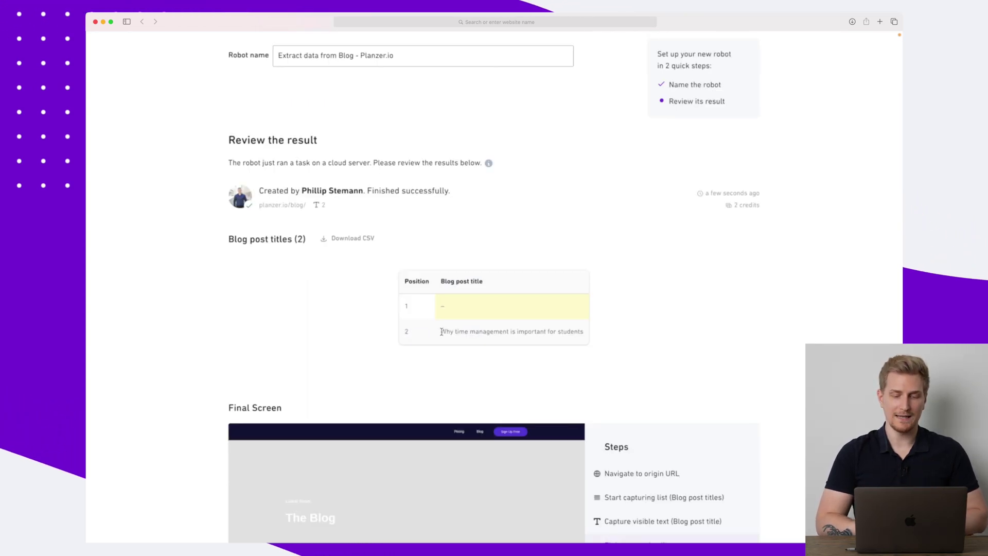
pyautogui.moveTo(445, 332); pyautogui.dragTo(507, 331)
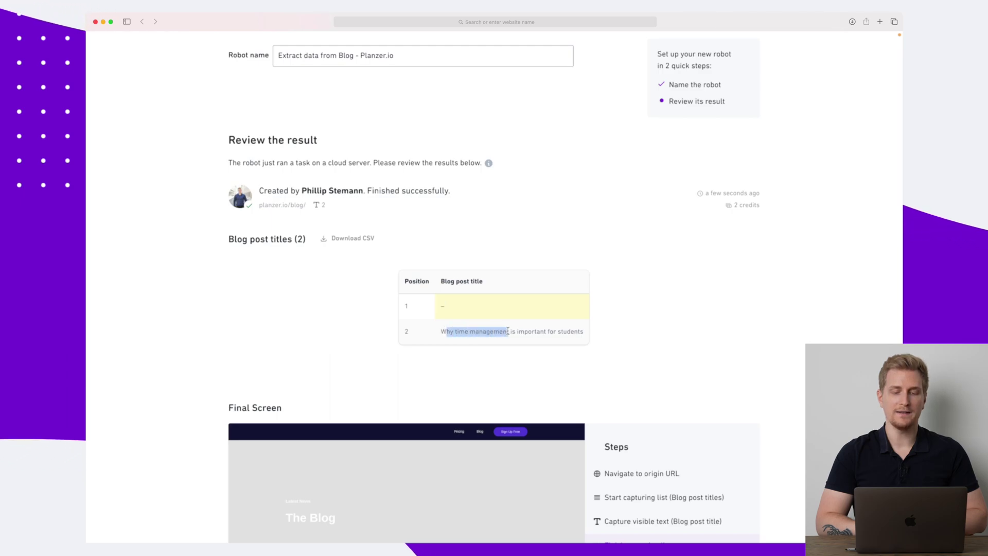
pyautogui.click(565, 334)
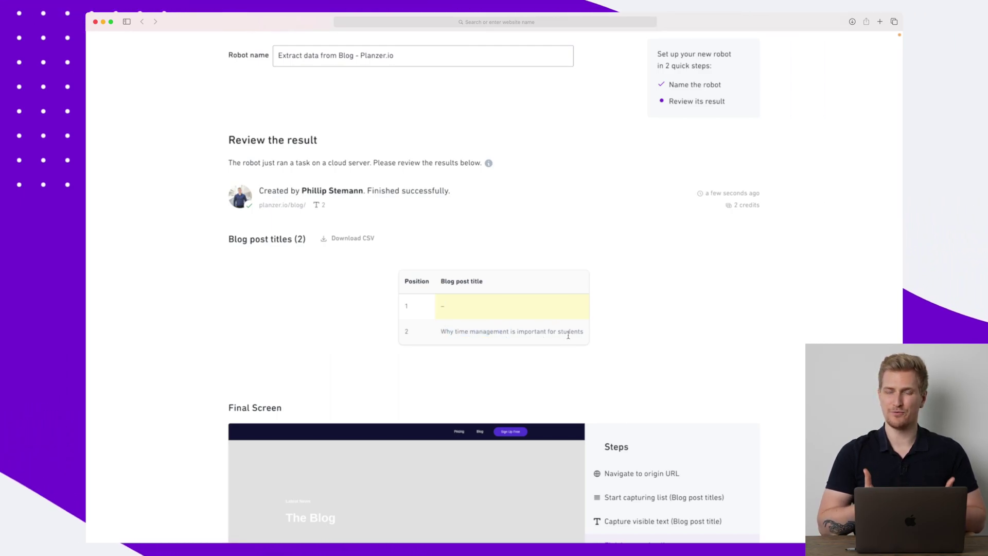
pyautogui.scroll(-5, 568, 335)
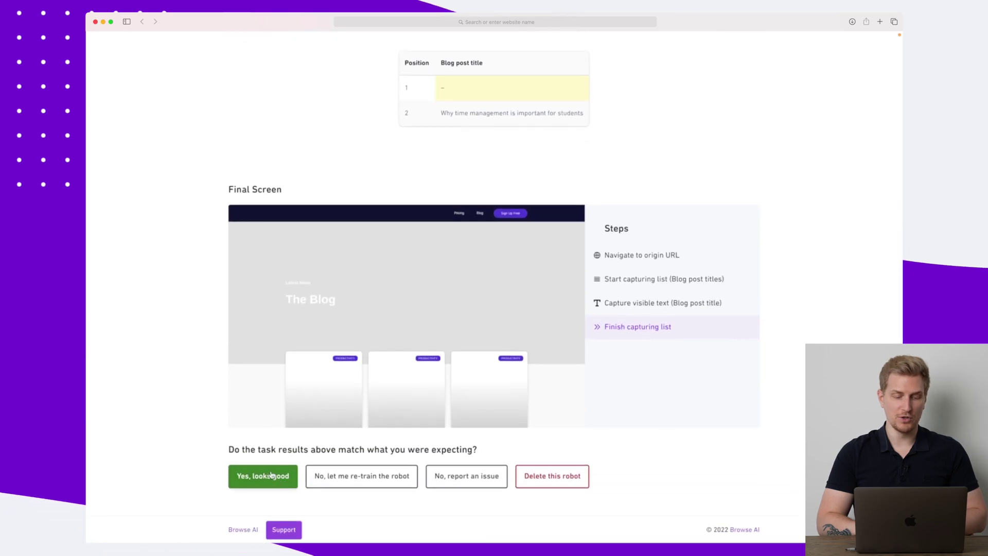
# Retrain the robot and capture the visible title text of the blog cards as a list
pyautogui.click(370, 478)
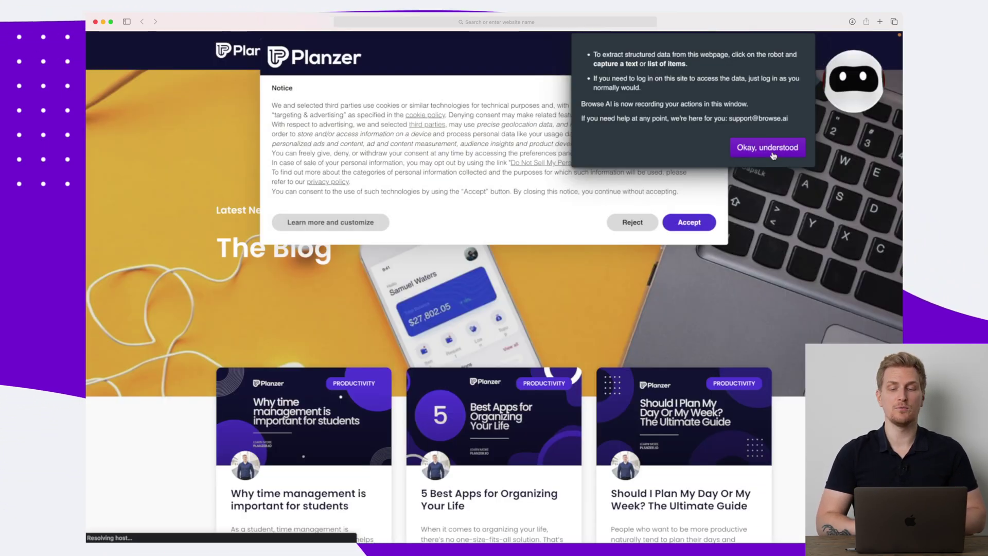
pyautogui.click(767, 147)
pyautogui.moveTo(855, 77)
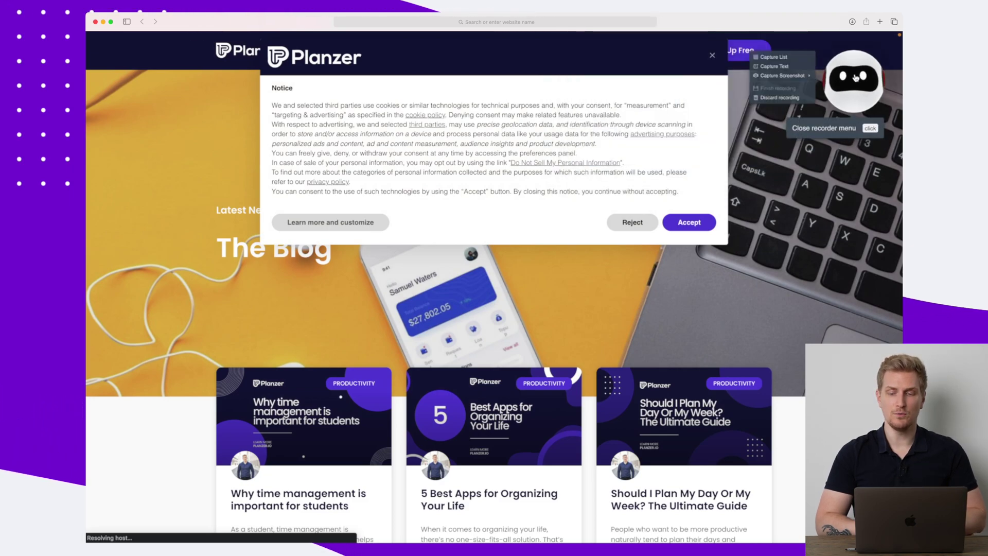
pyautogui.click(741, 40)
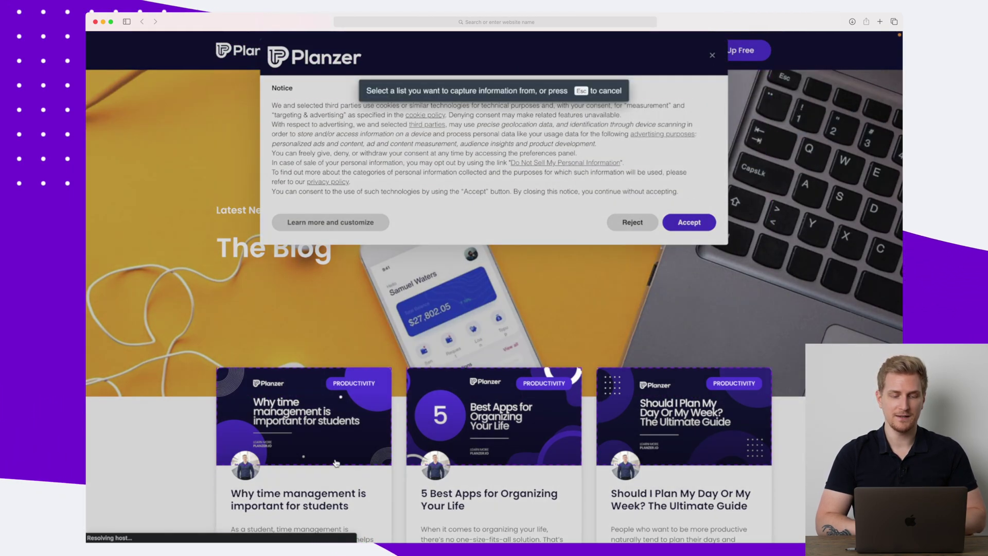
pyautogui.scroll(-5, 336, 462)
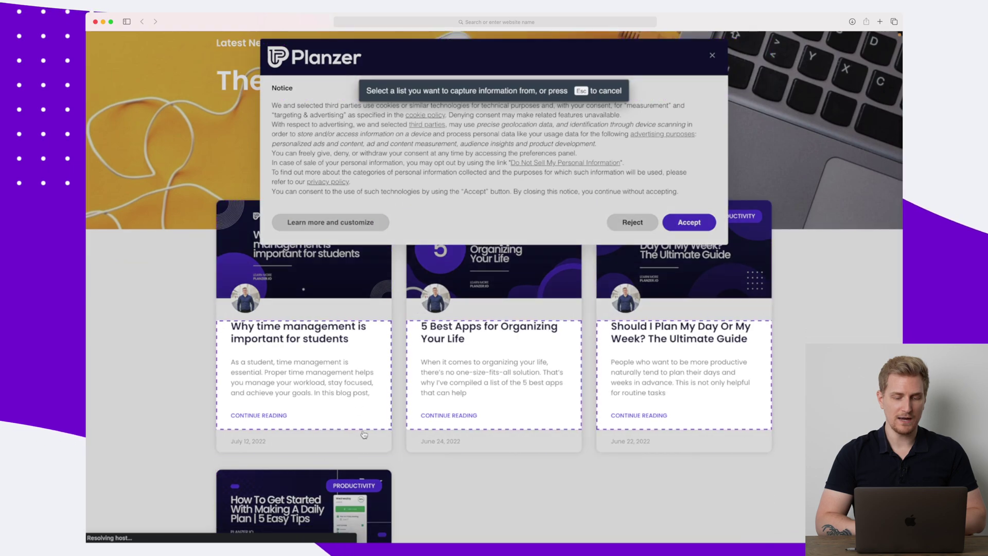
pyautogui.click(363, 435)
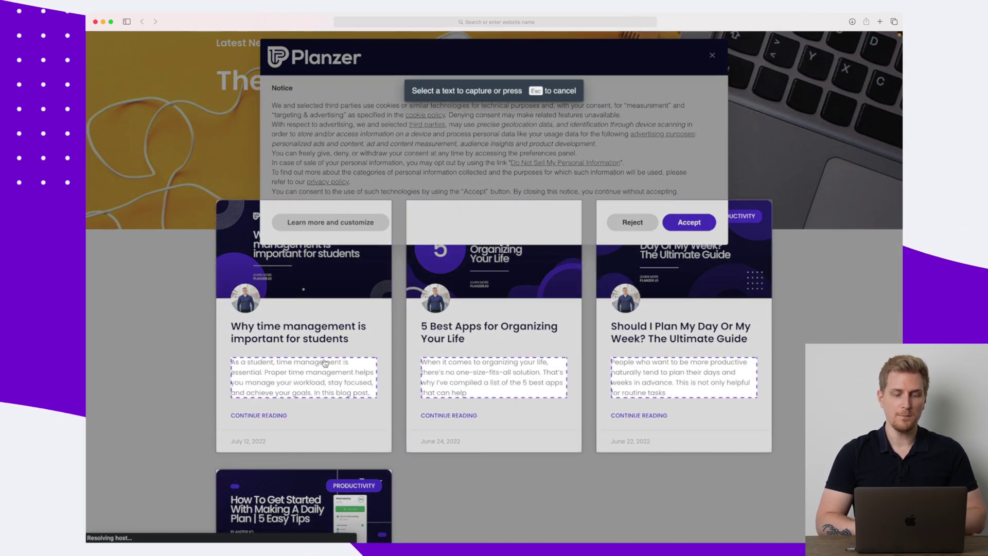
pyautogui.click(303, 347)
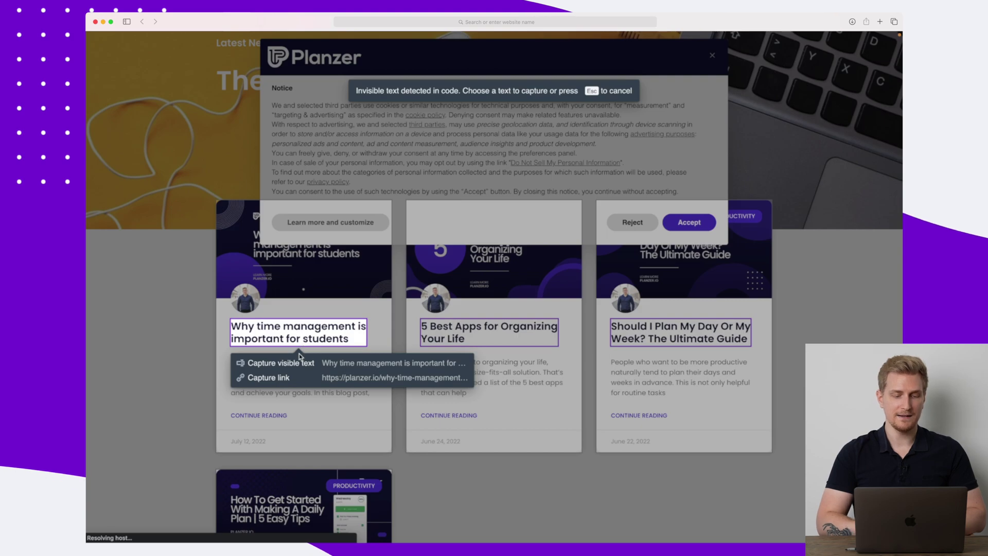
pyautogui.click(292, 363)
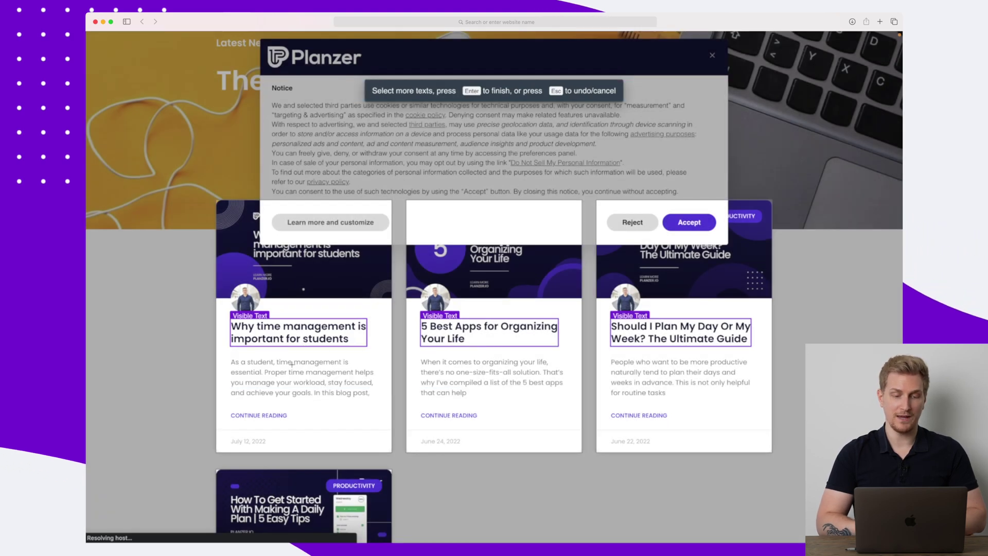
pyautogui.press('Return')
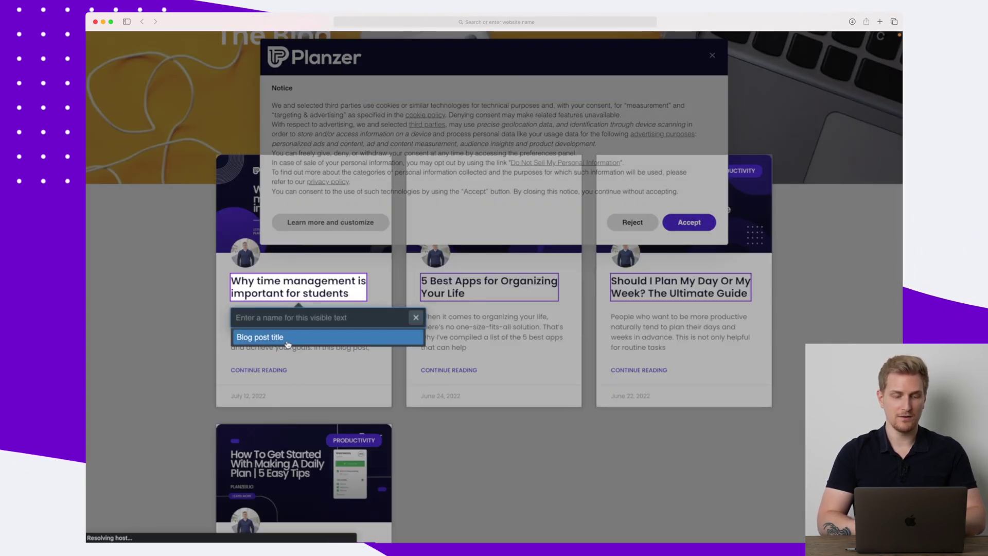
# Name the field 'Blog post title' and the list 'Blog post titles', limit it to 10 rows, and save
pyautogui.write('B')
pyautogui.click(275, 338)
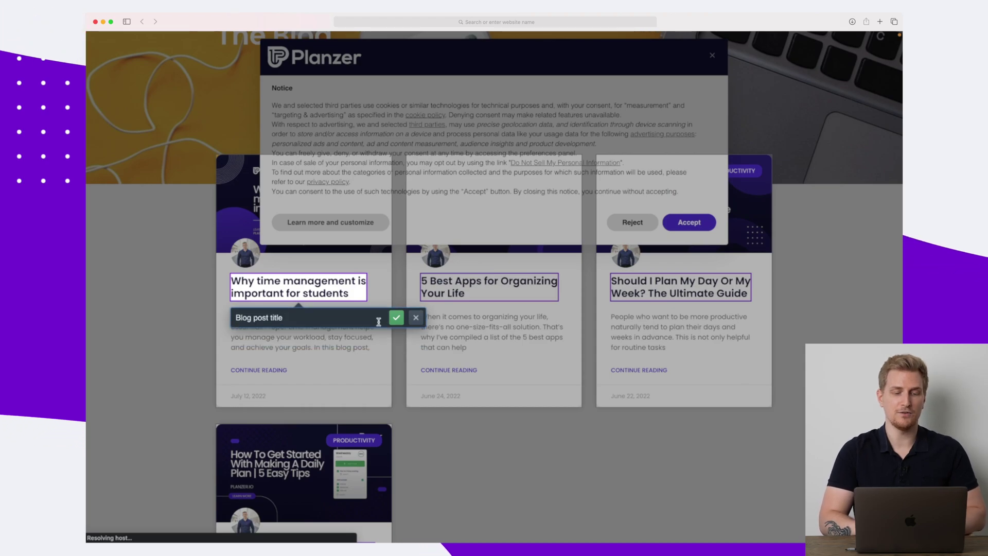
pyautogui.click(395, 319)
pyautogui.click(375, 198)
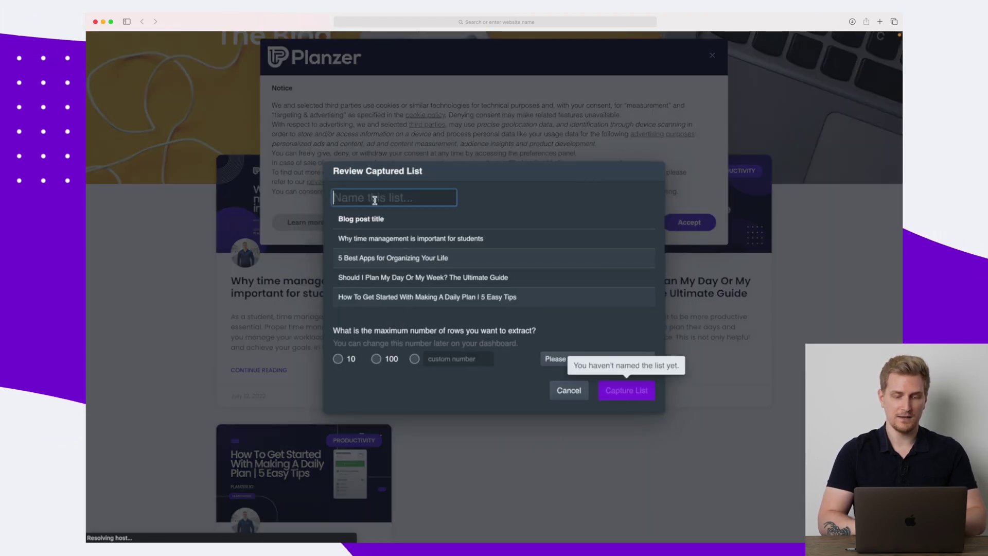
pyautogui.write('Blog post titles')
pyautogui.click(337, 358)
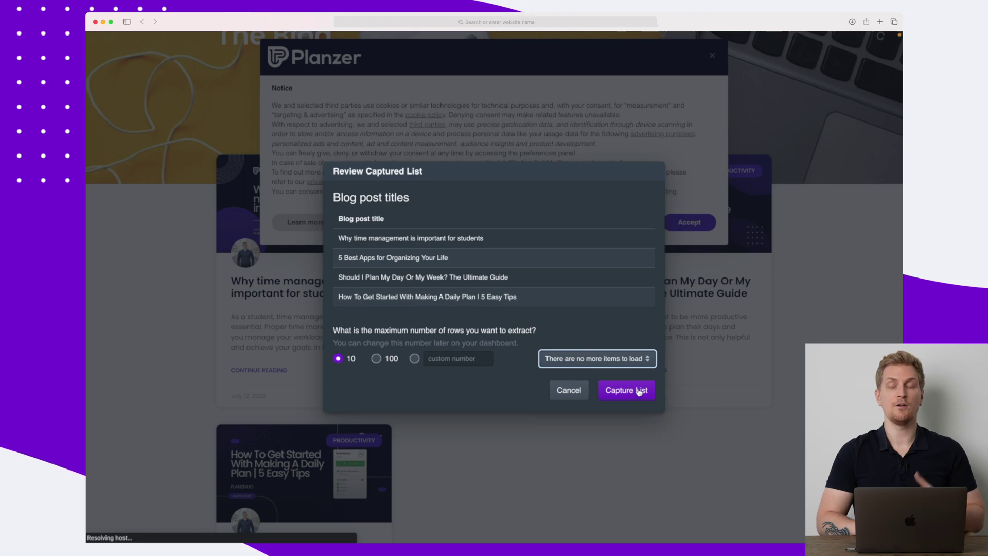
pyautogui.click(626, 390)
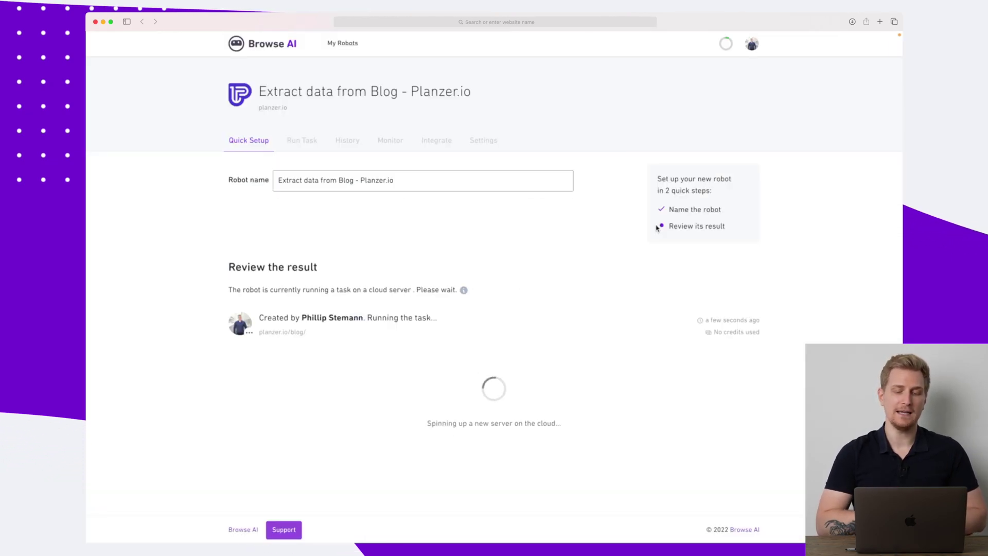
# Scroll through the test run results to check the four Blog post titles and the Final Screen
pyautogui.scroll(-4, 656, 227)
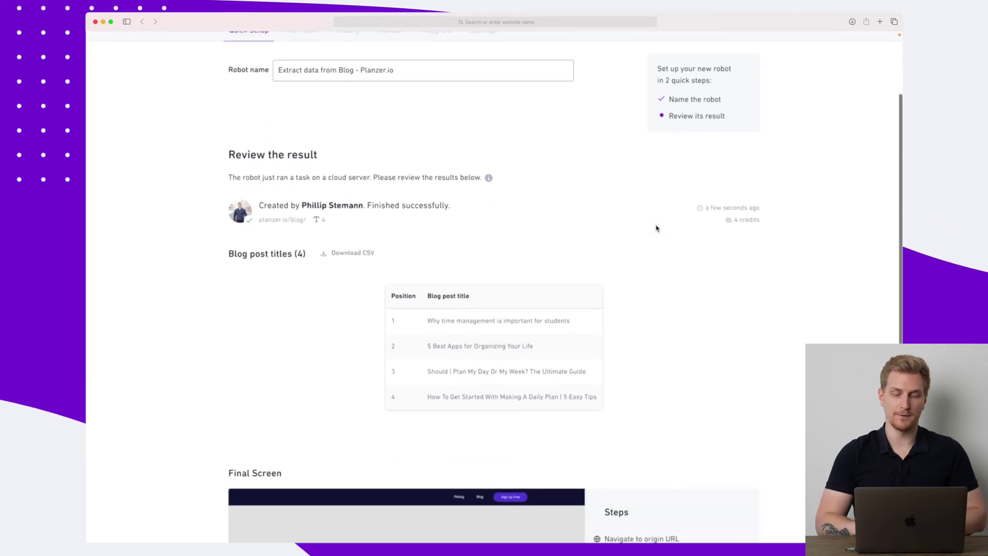
pyautogui.scroll(-3, 656, 227)
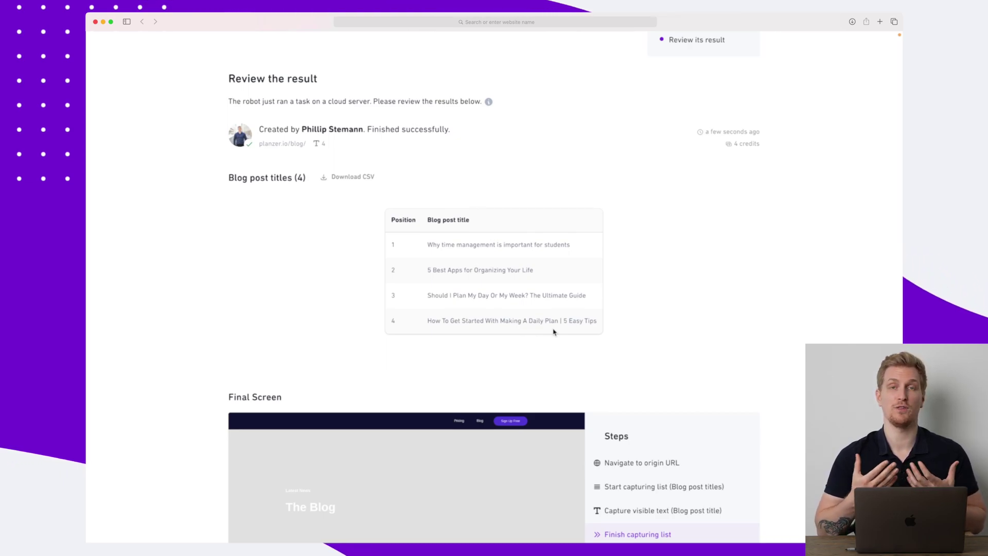
pyautogui.scroll(-1, 553, 331)
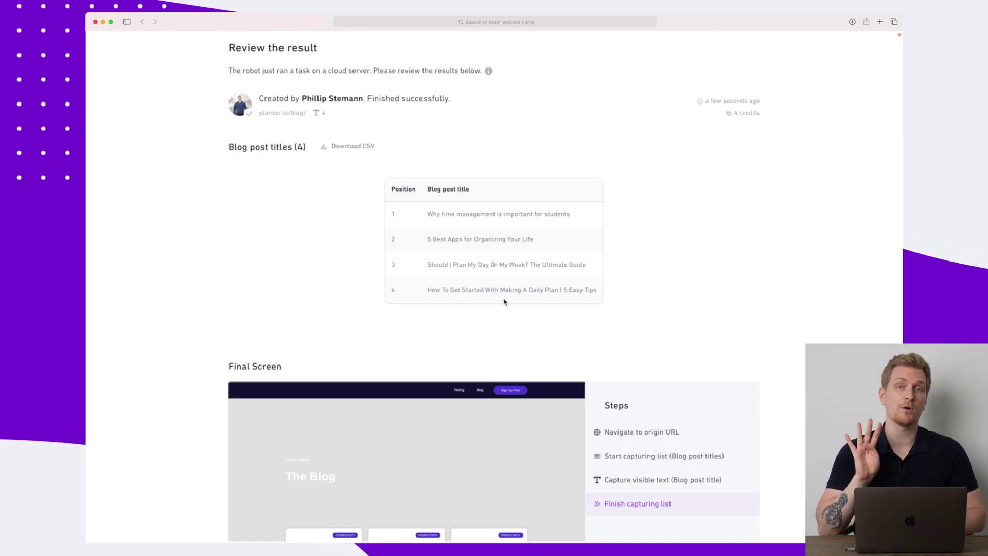
pyautogui.scroll(-5, 504, 302)
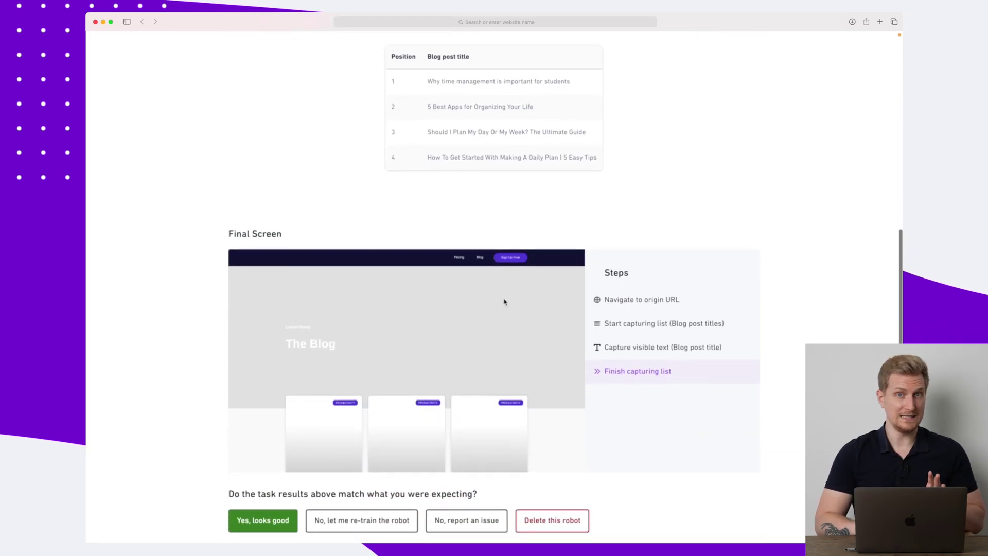
pyautogui.scroll(-1, 504, 302)
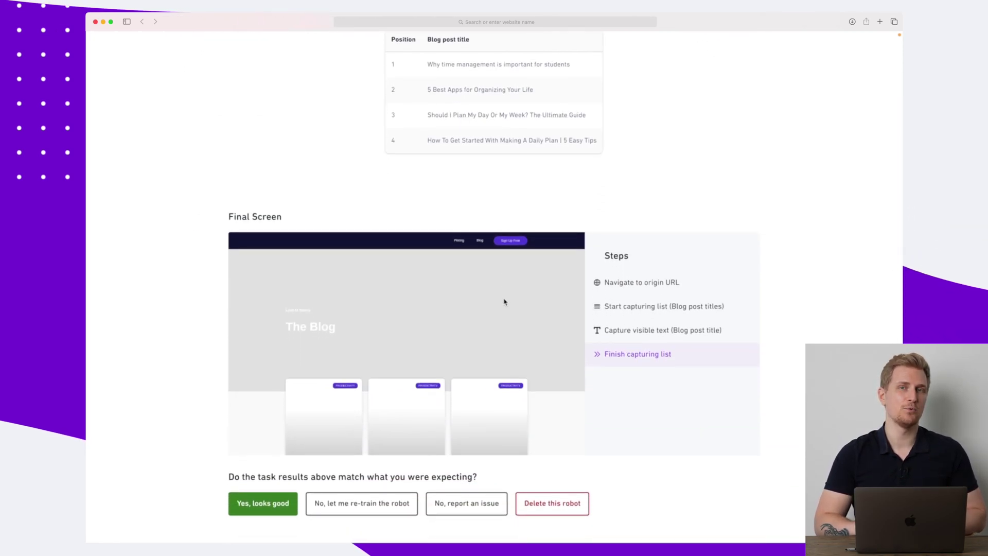
pyautogui.scroll(-2, 504, 302)
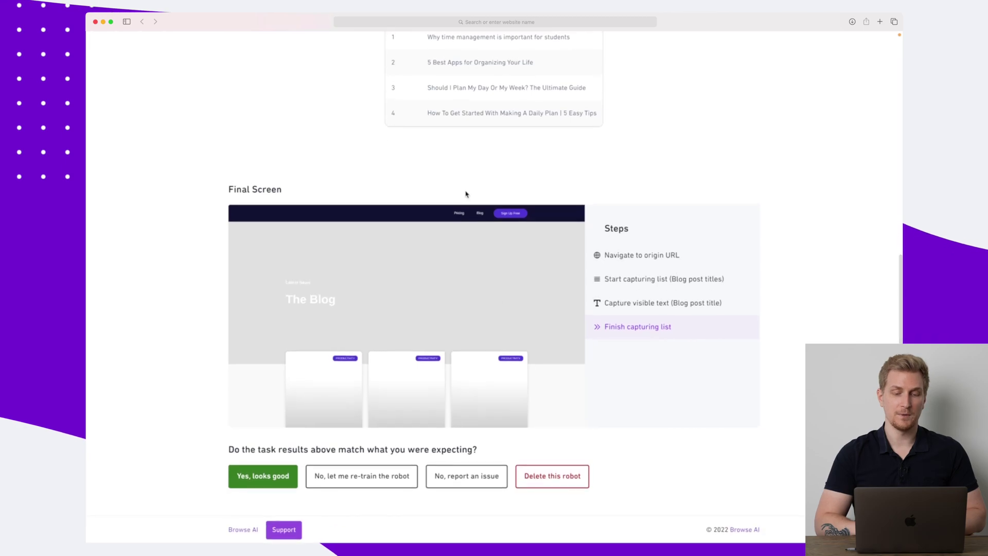
pyautogui.scroll(5, 490, 373)
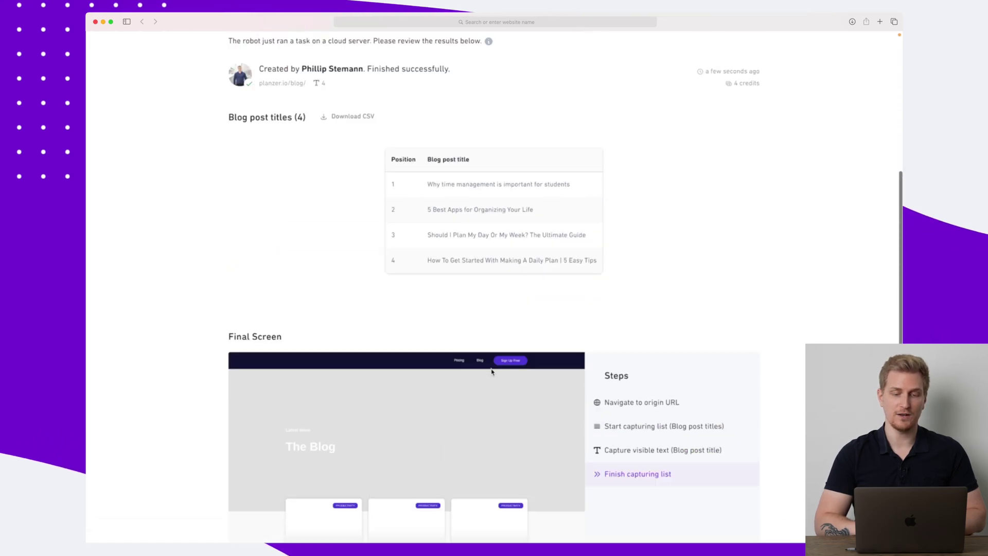
pyautogui.scroll(8, 487, 173)
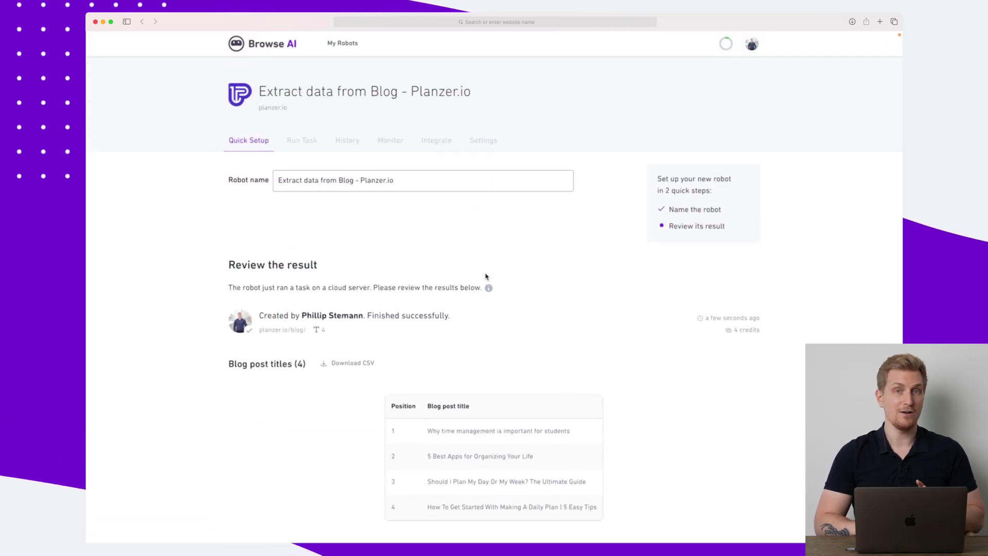
# Start another structured-data extraction robot from the robots list
pyautogui.click(266, 47)
pyautogui.click(734, 93)
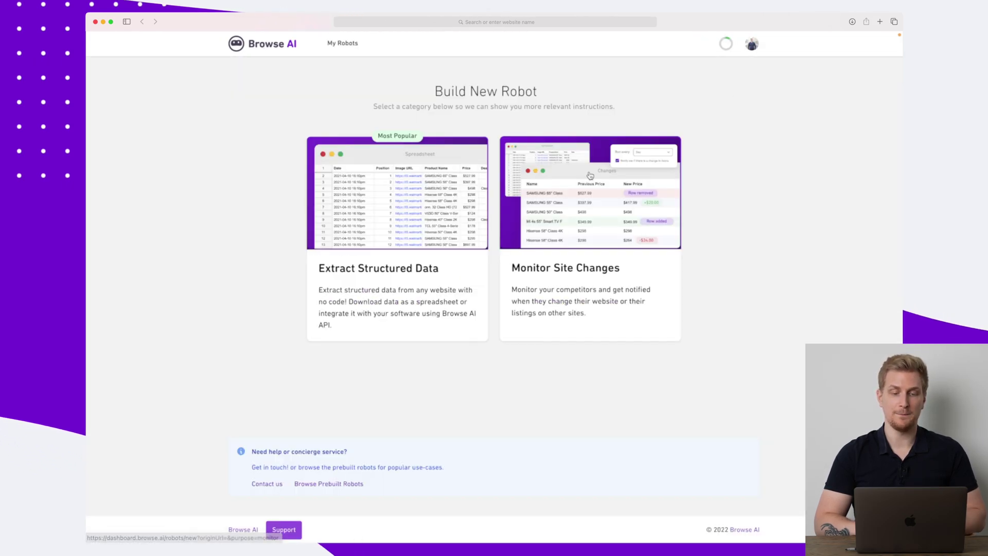
pyautogui.click(411, 202)
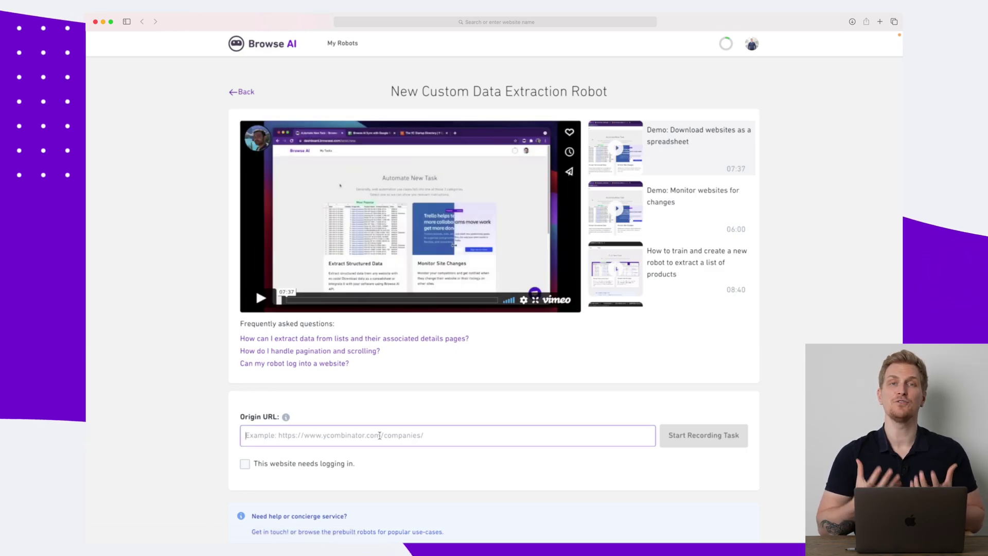
pyautogui.write('h')
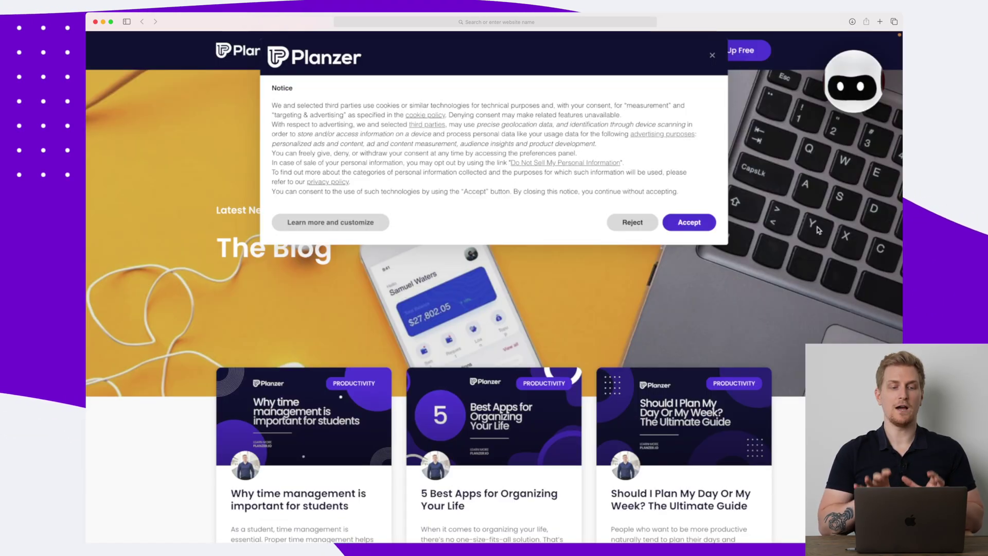
# Capture a full-page screenshot named 'Planzer.io blog'
pyautogui.click(858, 77)
pyautogui.moveTo(768, 46)
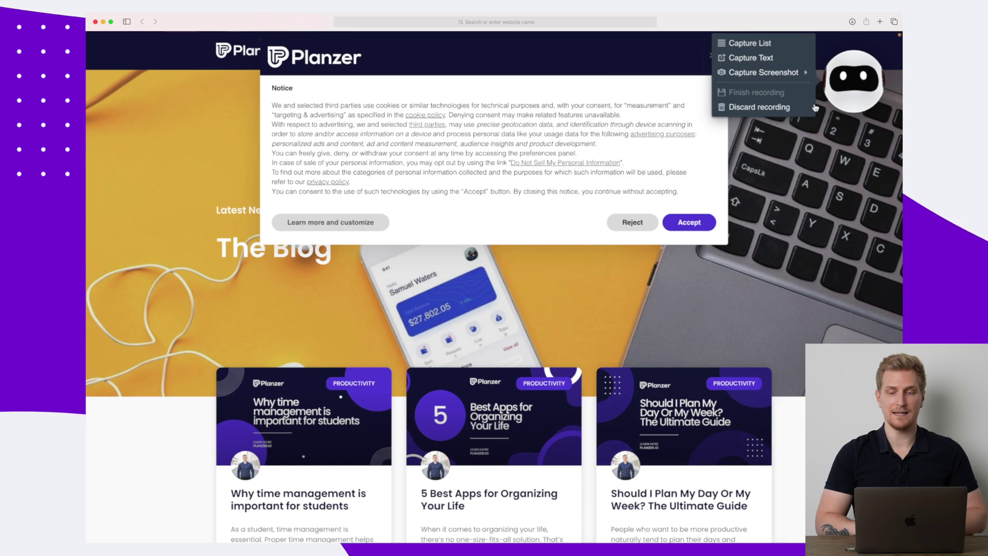
pyautogui.moveTo(761, 74)
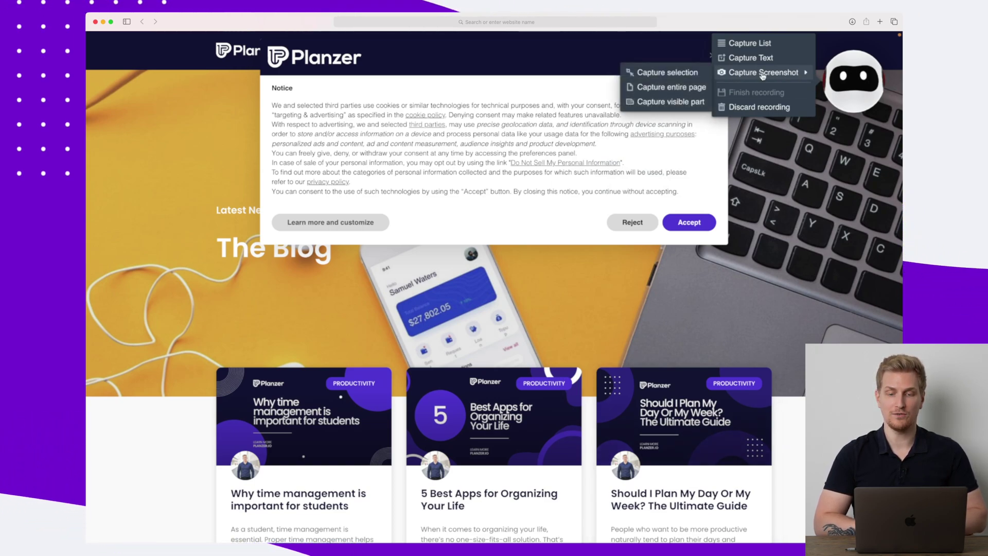
pyautogui.moveTo(672, 75)
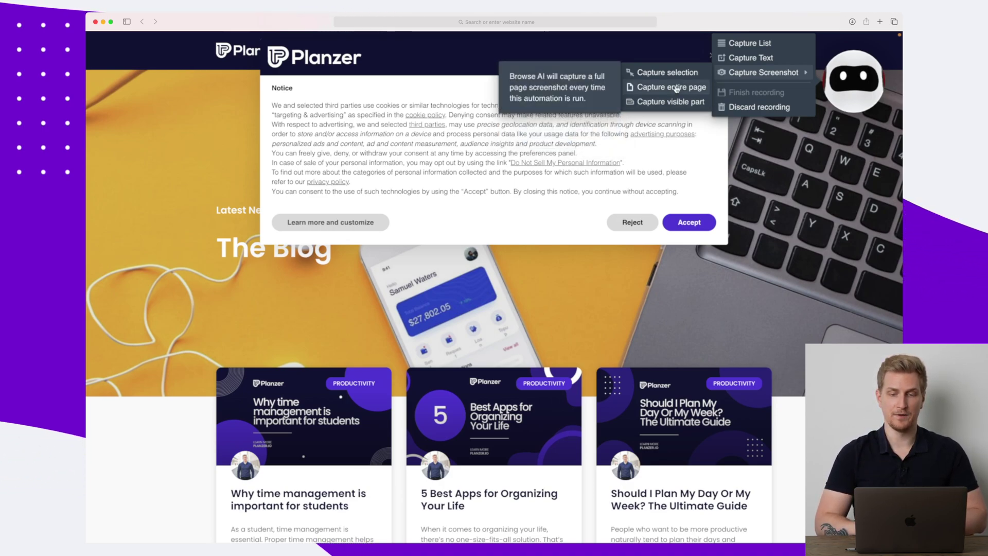
pyautogui.click(676, 87)
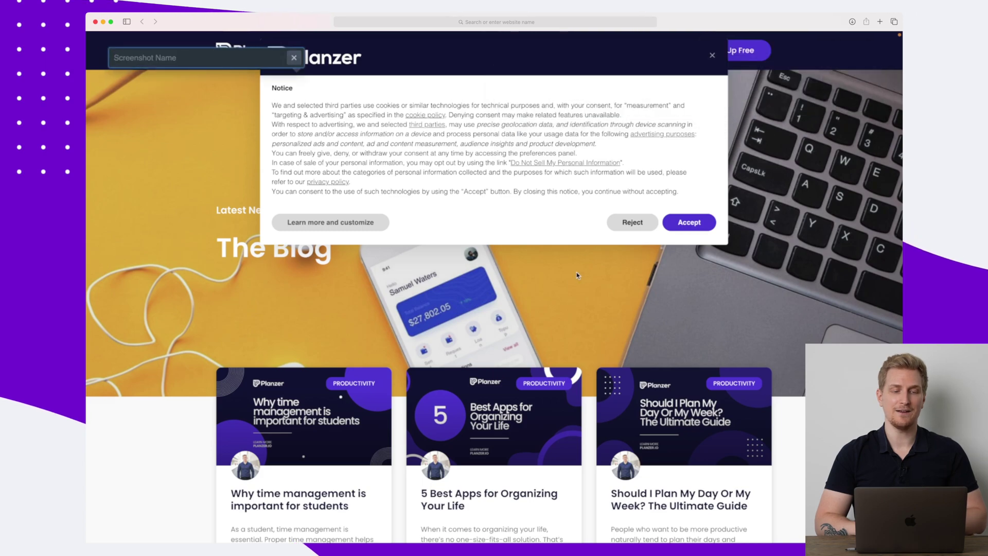
pyautogui.write('Planzer.io blog')
pyautogui.press('Return')
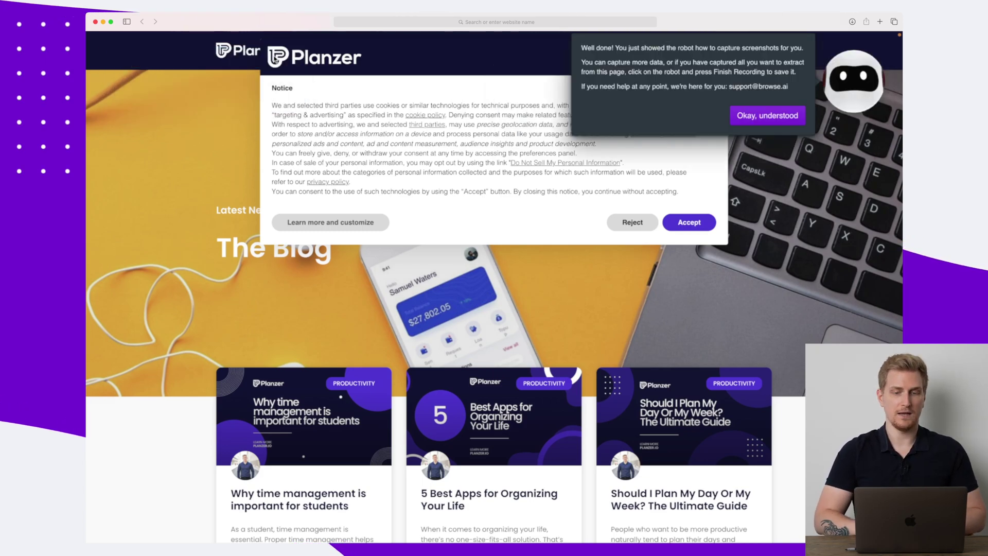
# Dismiss the screenshot notice and finish the recording
pyautogui.click(936, 110)
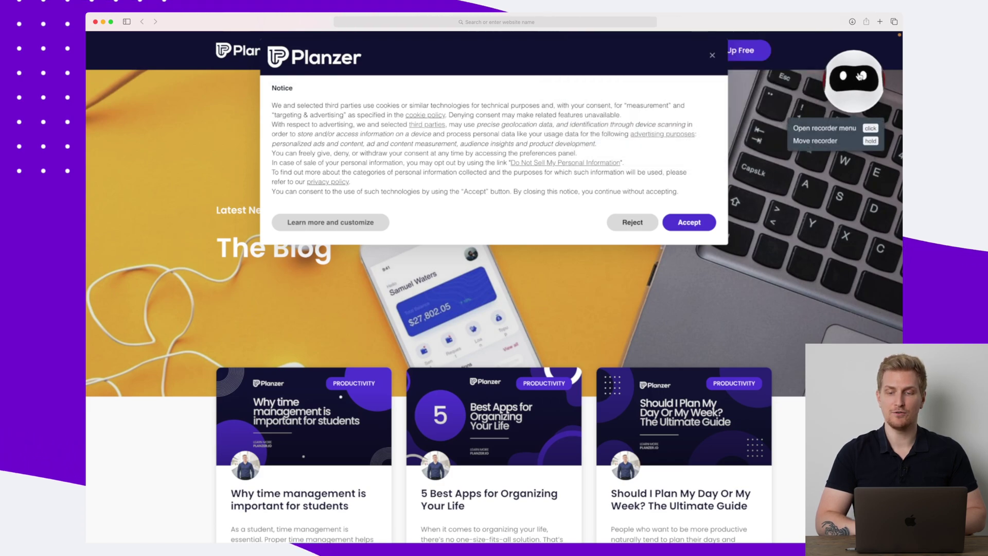
pyautogui.click(860, 76)
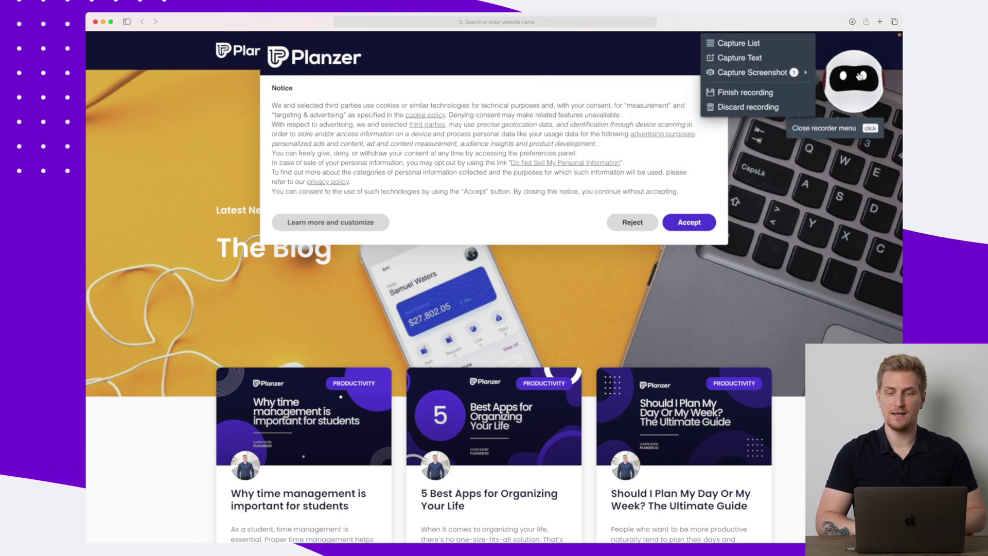
pyautogui.click(751, 96)
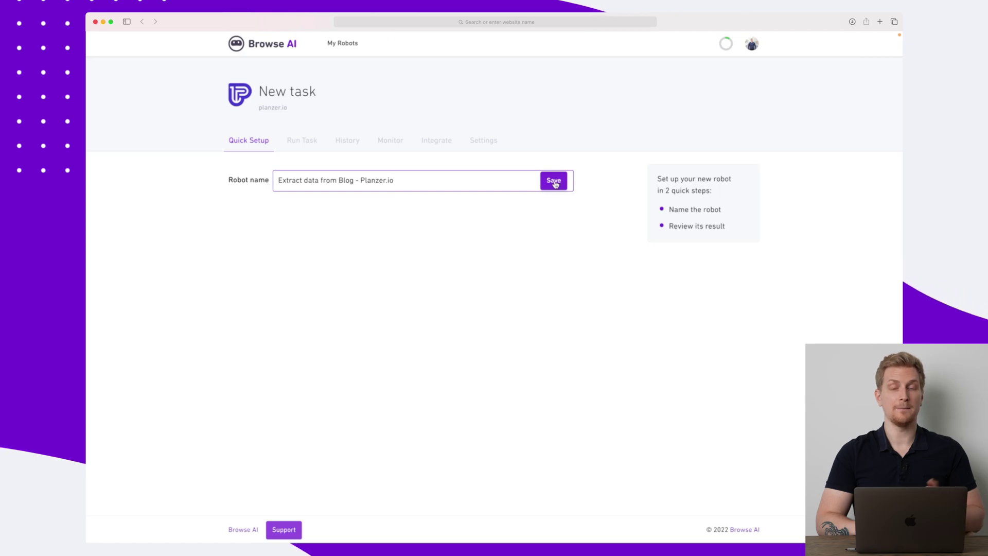
# Save the robot as 'Extract data from Blog - Planzer.io' and approve its full-page screenshot result
pyautogui.click(553, 181)
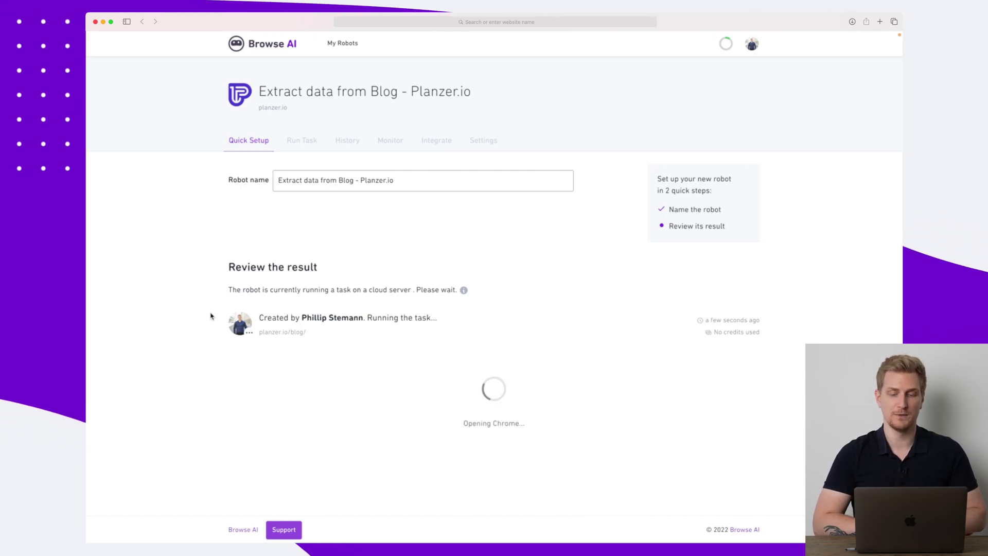
pyautogui.scroll(-5, 211, 315)
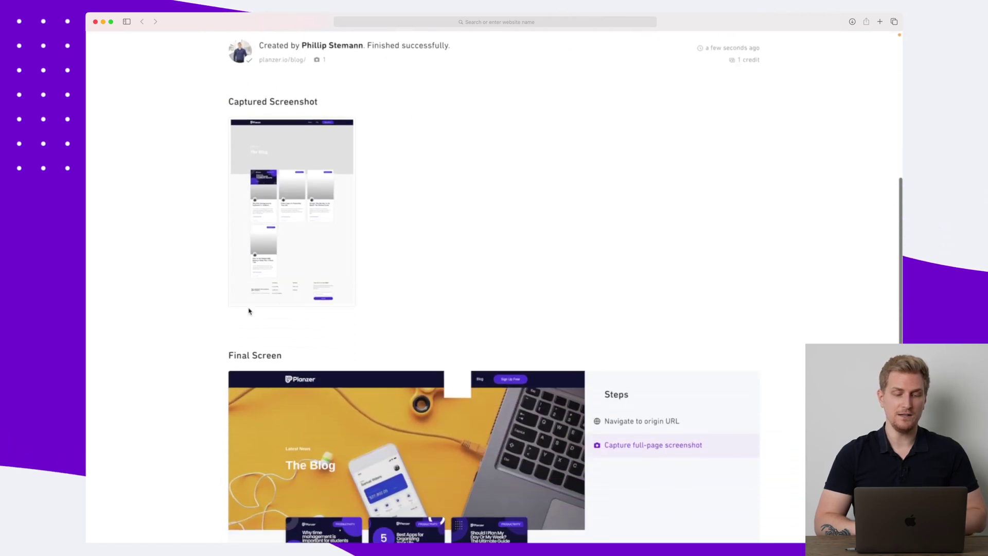
pyautogui.scroll(-3, 381, 186)
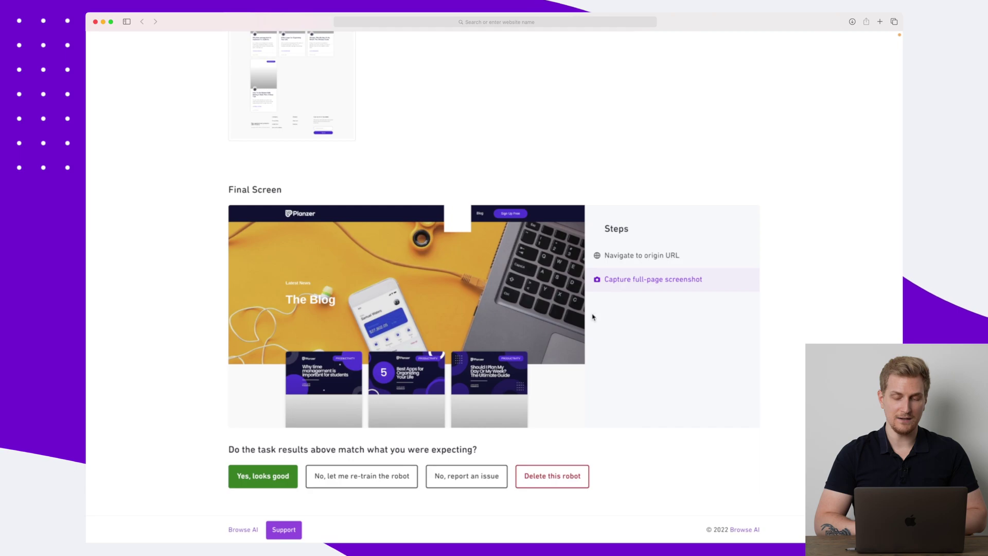
pyautogui.scroll(3, 405, 345)
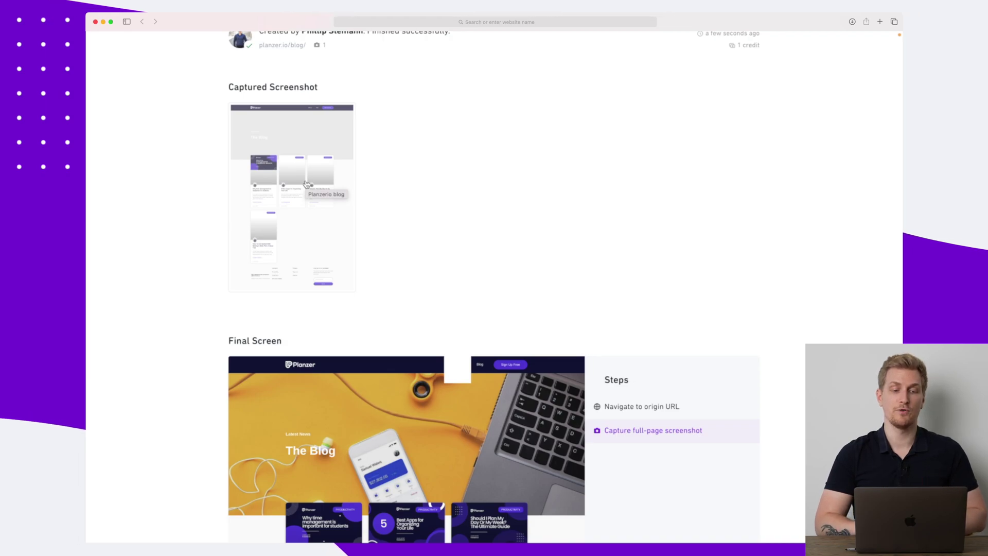
pyautogui.scroll(2, 305, 184)
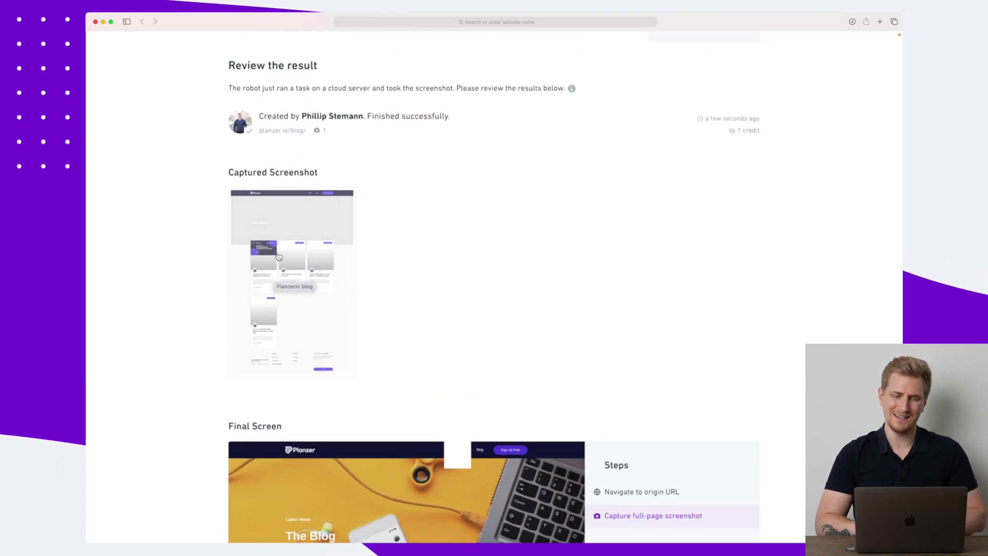
pyautogui.scroll(-5, 439, 254)
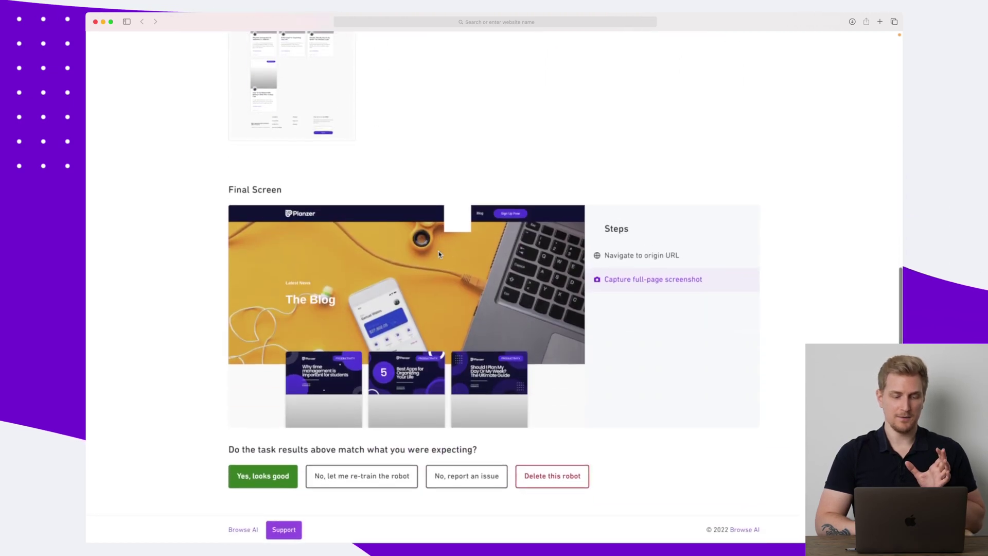
pyautogui.click(268, 477)
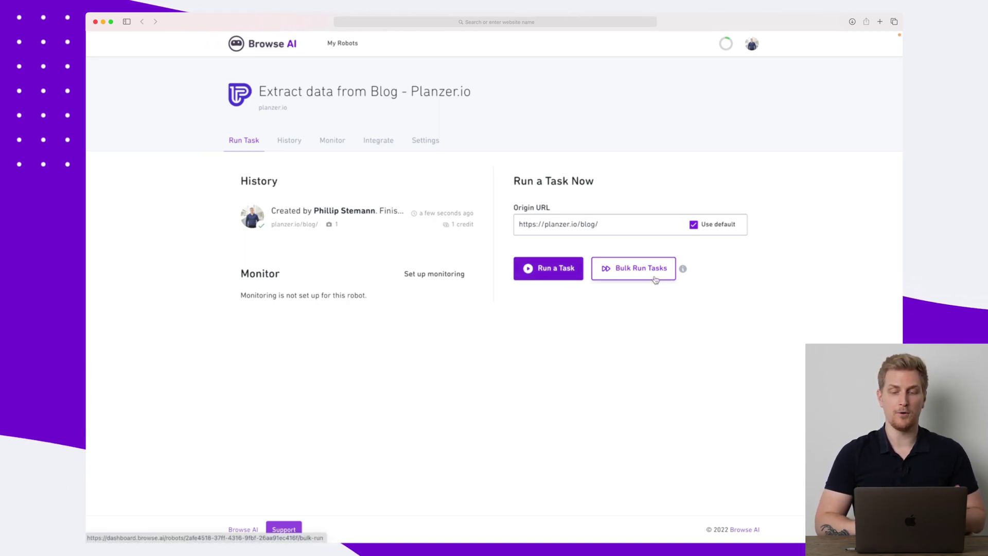
# Look through the History and Monitor tabs and the new-monitor form, then switch to Integrate
pyautogui.click(288, 139)
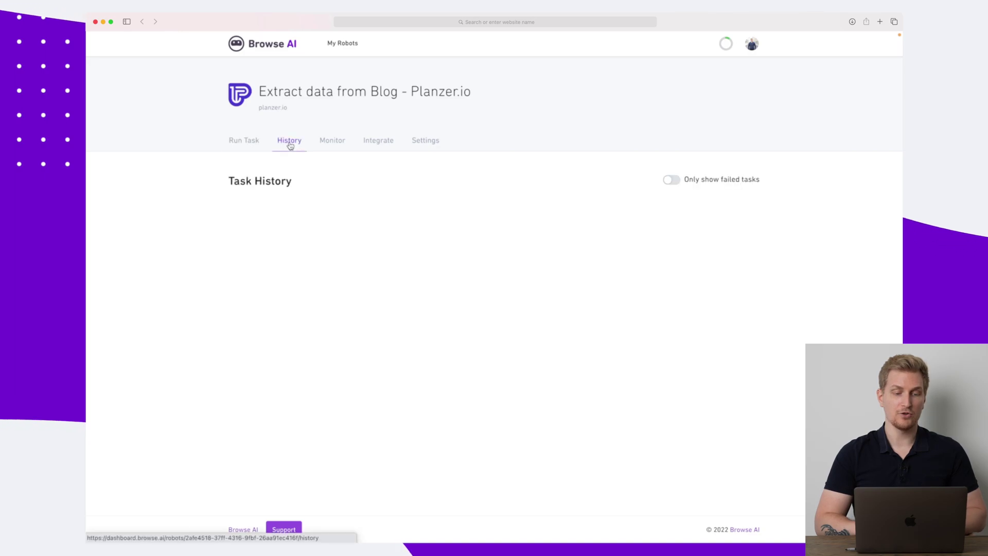
pyautogui.click(336, 143)
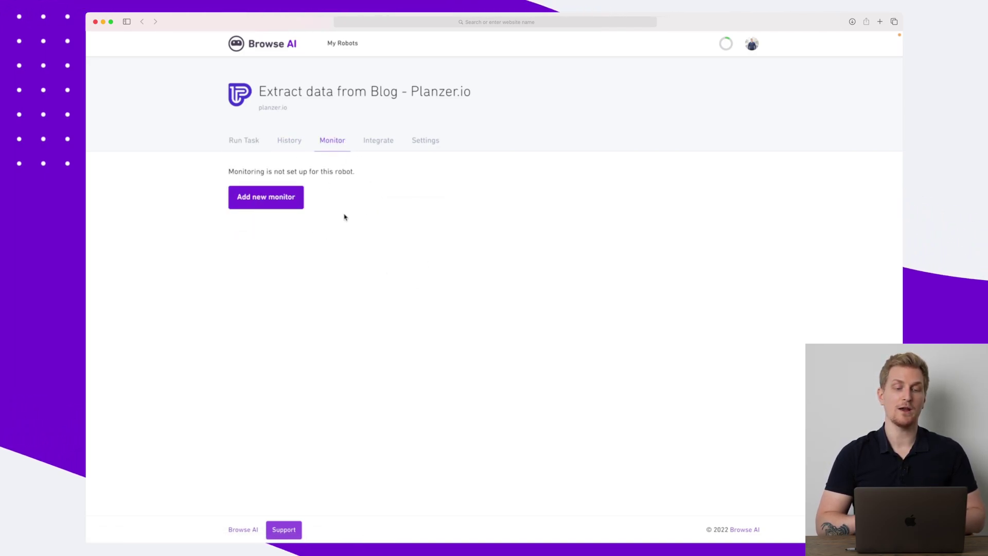
pyautogui.click(280, 198)
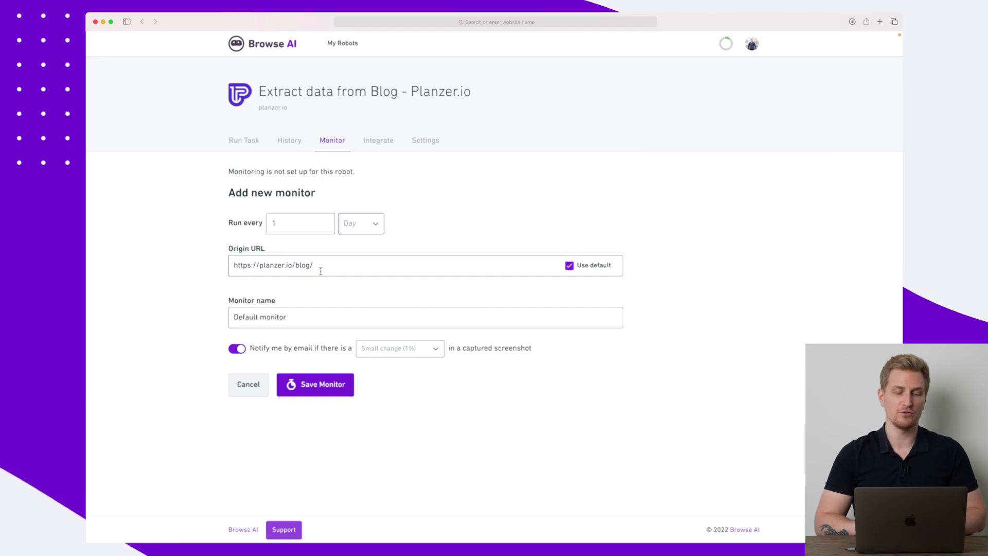
pyautogui.click(288, 321)
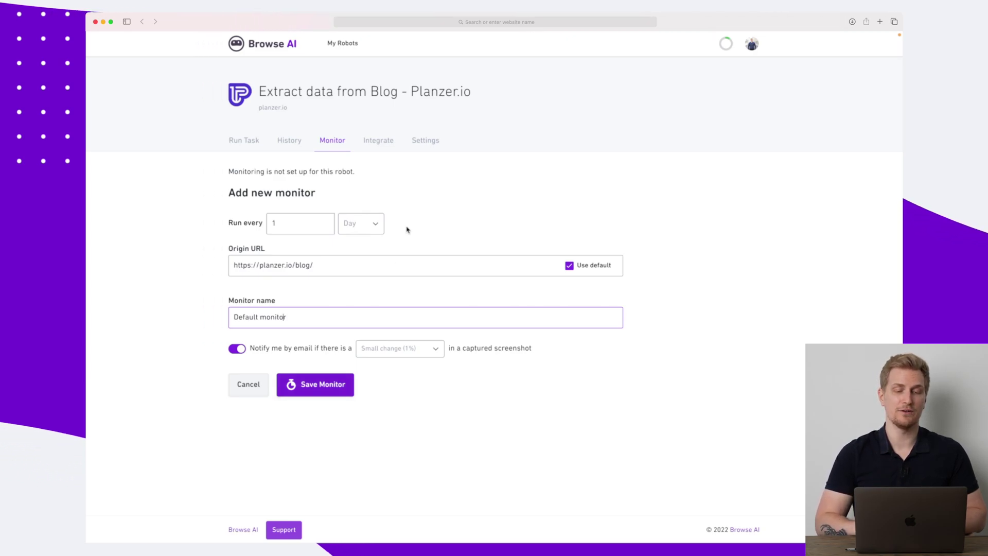
pyautogui.click(370, 144)
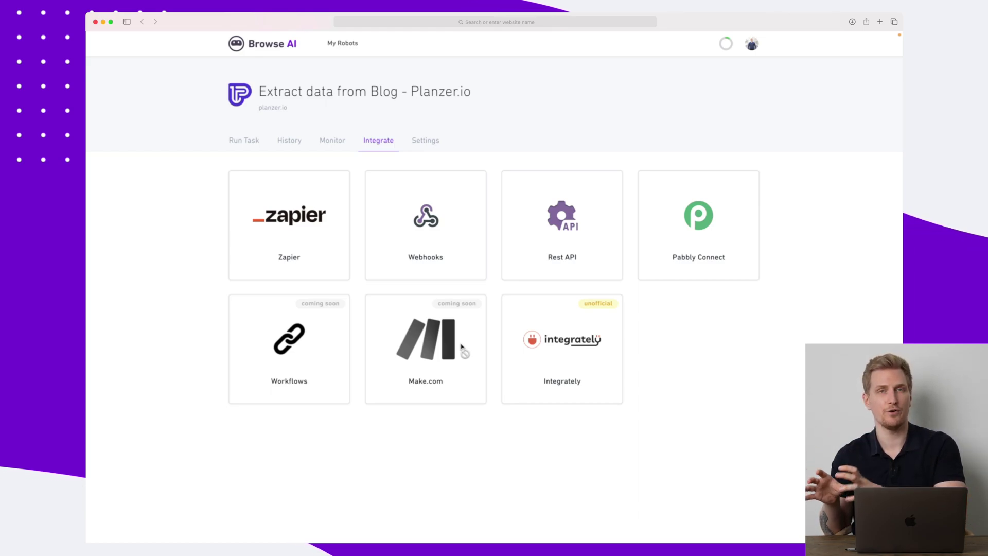
# View the Zapier integration options
pyautogui.click(294, 223)
pyautogui.scroll(-3, 294, 222)
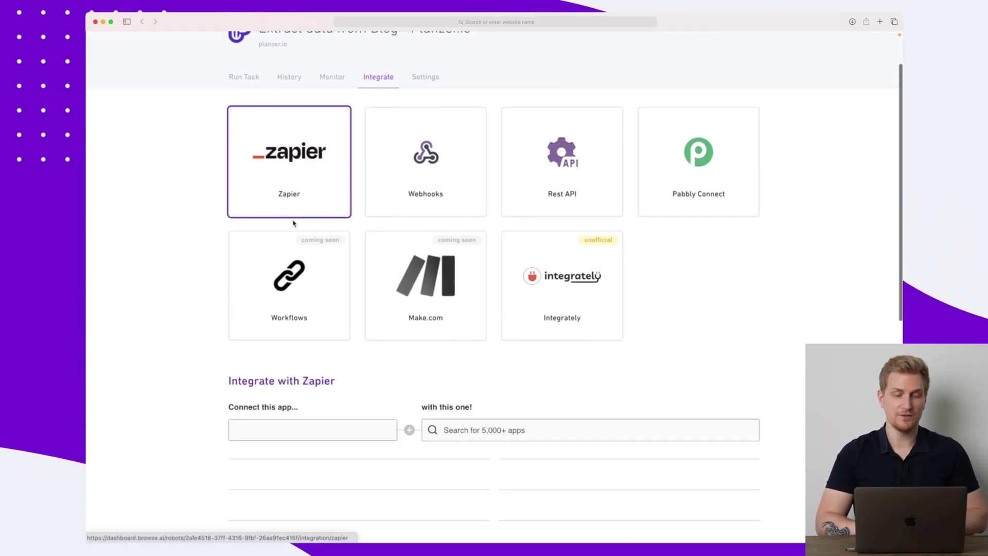
pyautogui.scroll(-3, 346, 375)
pyautogui.scroll(-5, 348, 375)
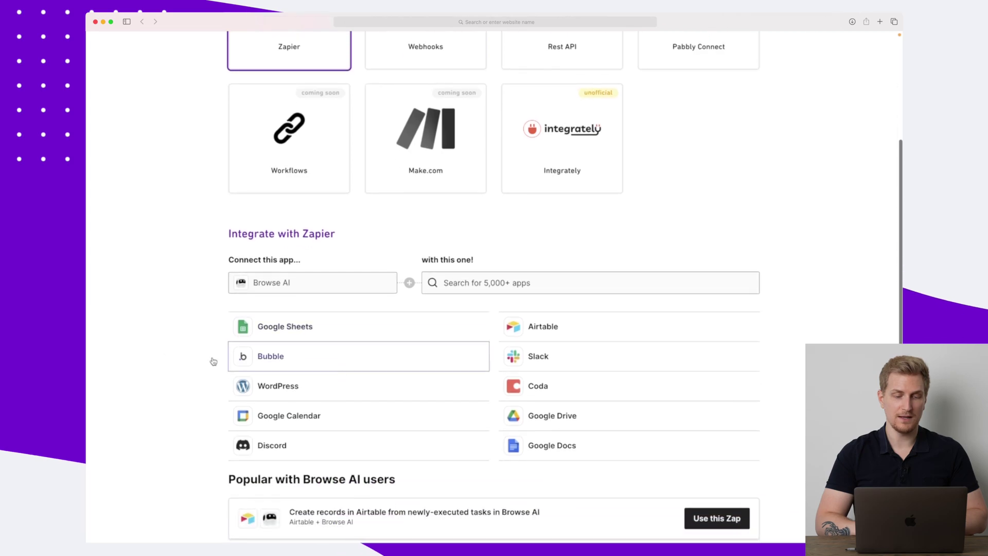
pyautogui.scroll(-2, 161, 348)
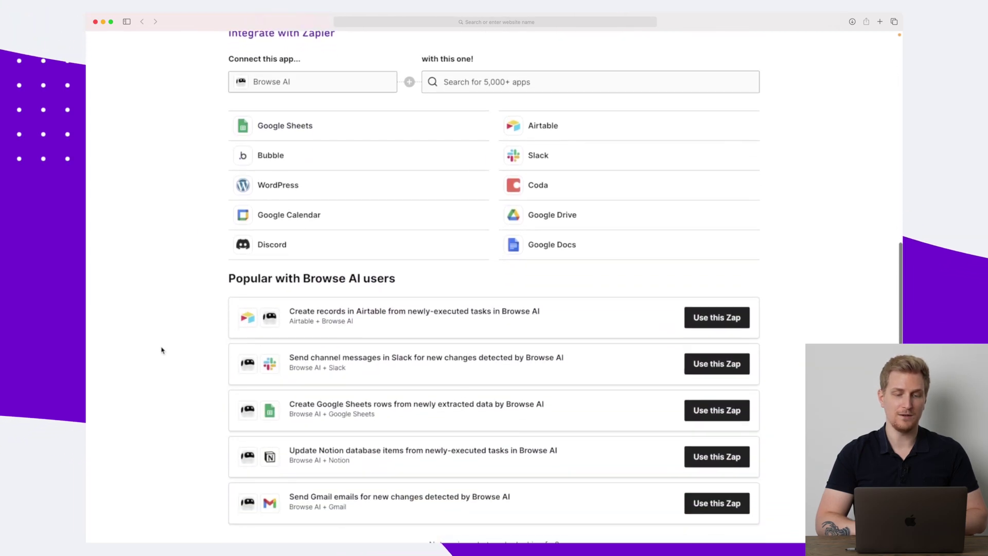
pyautogui.scroll(10, 501, 283)
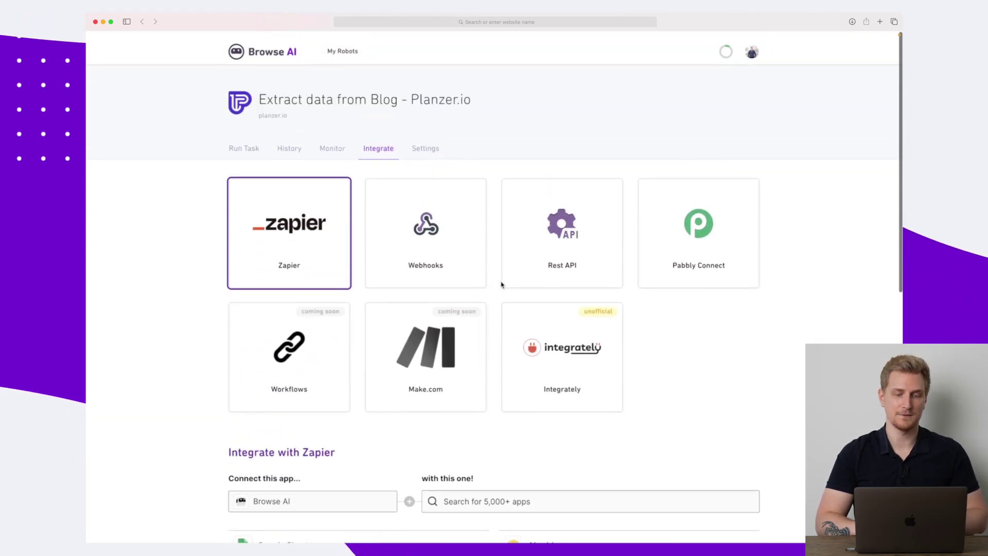
# Review the robot's Settings page, then return to My Robots
pyautogui.click(425, 141)
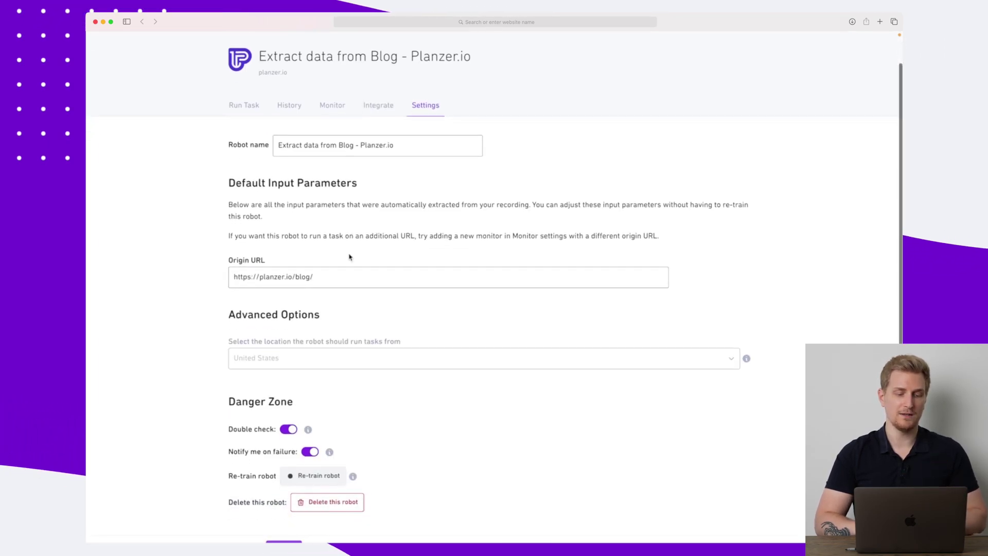
pyautogui.scroll(-1, 349, 257)
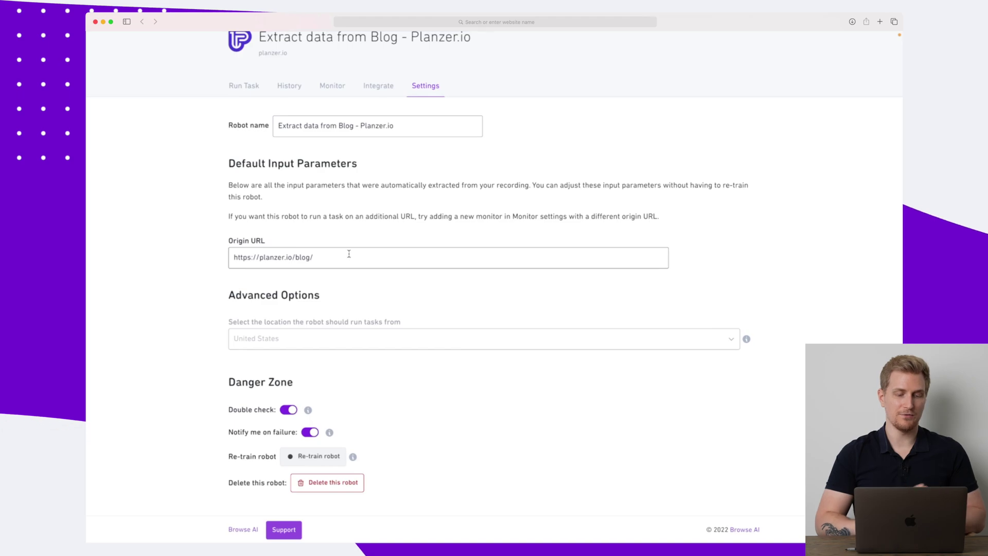
pyautogui.scroll(2, 349, 254)
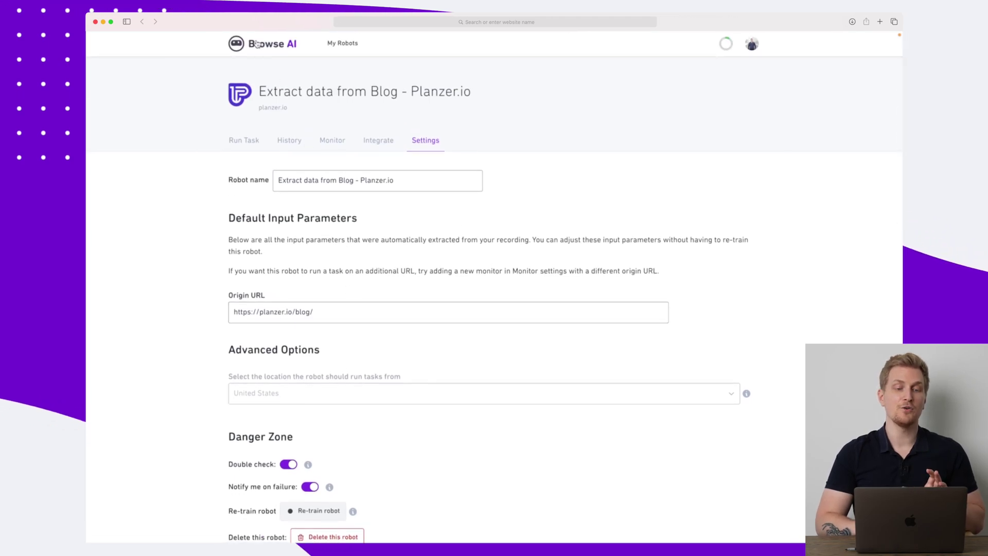
pyautogui.click(326, 41)
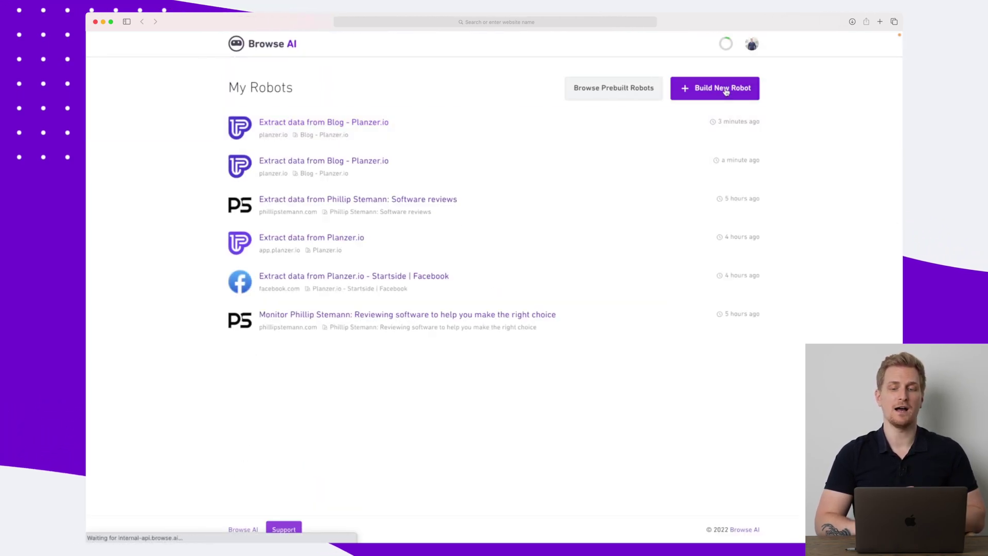
pyautogui.click(726, 89)
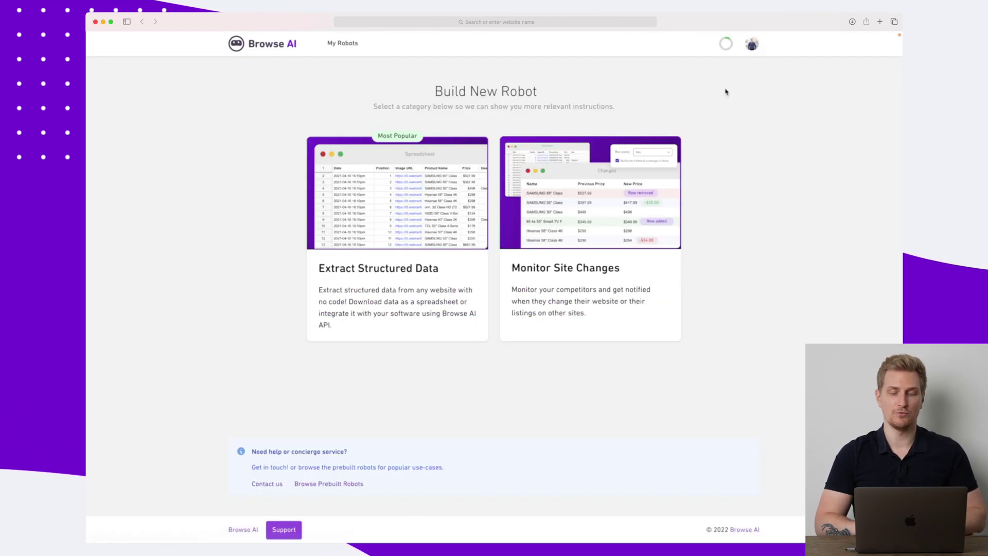
pyautogui.click(607, 205)
pyautogui.scroll(-2, 450, 373)
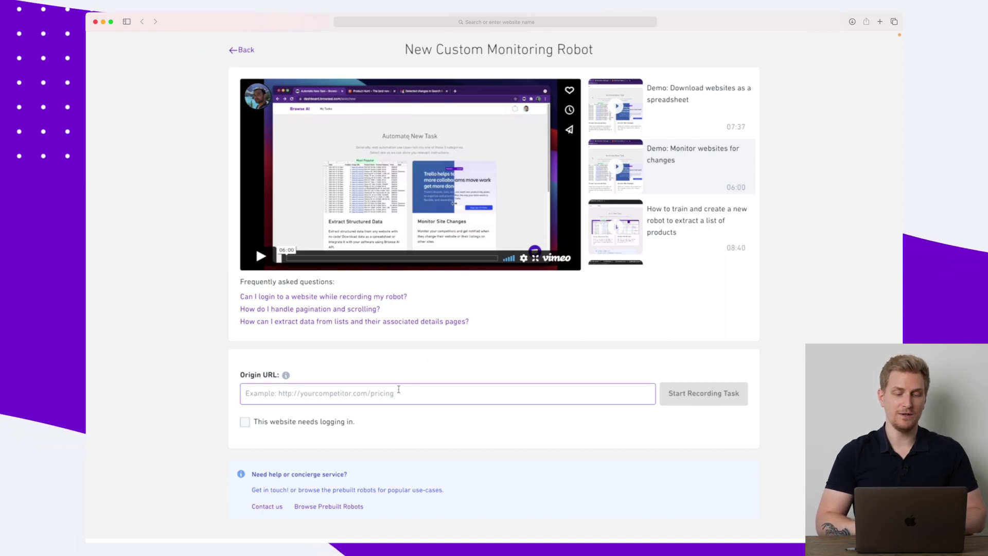
pyautogui.write('https')
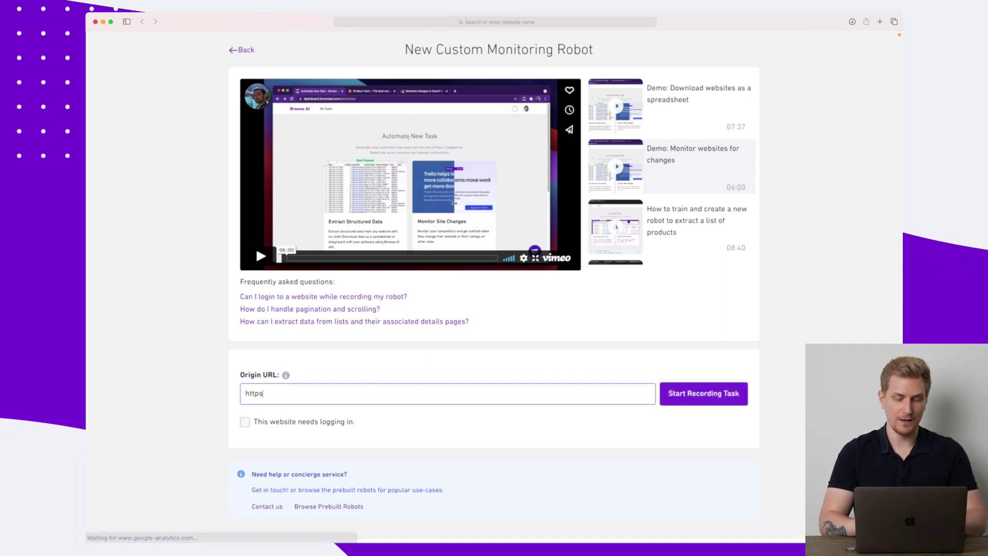
pyautogui.write('://planzer.i')
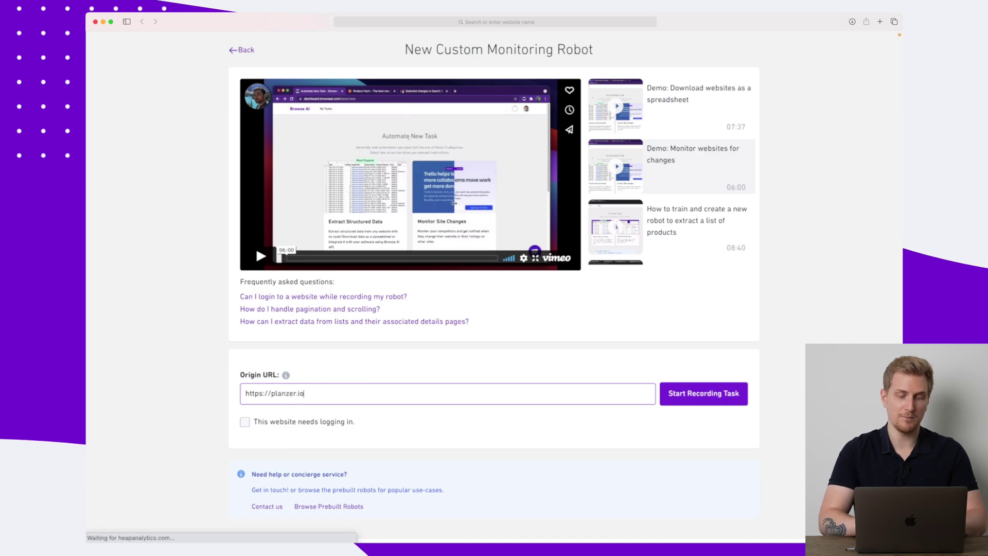
pyautogui.write('o')
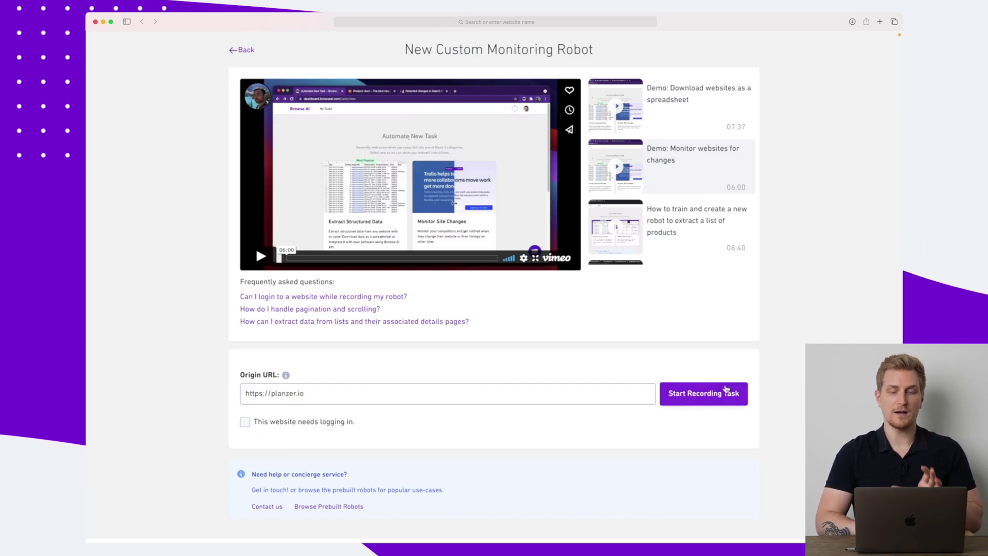
# Start recording on the Planzer homepage, dismiss the instructions popup, and bring up the capture options
pyautogui.click(724, 394)
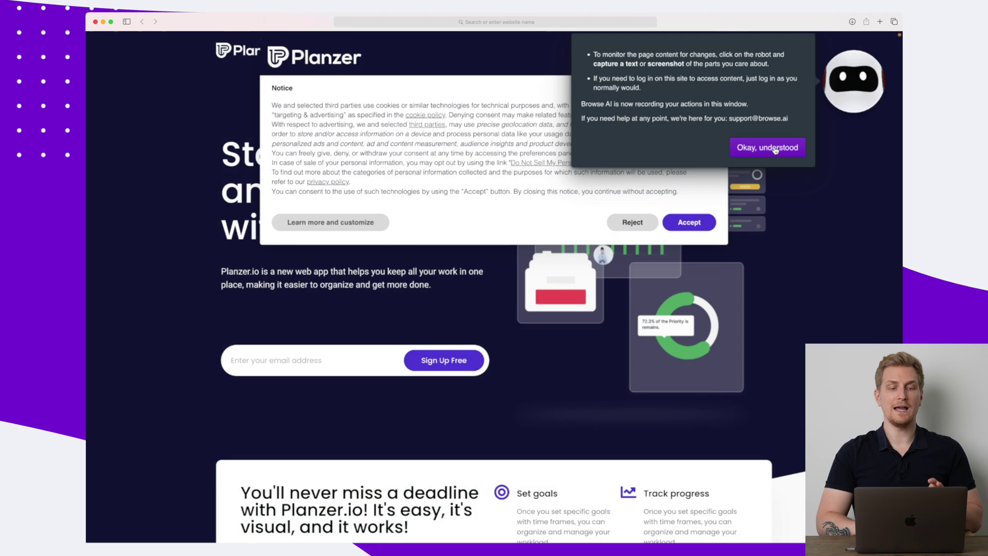
pyautogui.click(776, 148)
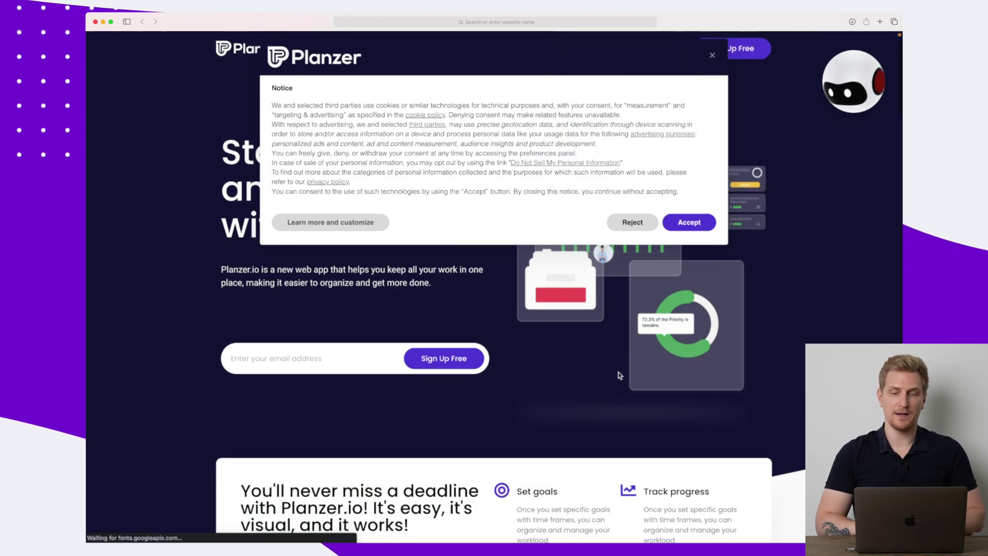
pyautogui.scroll(-5, 823, 131)
pyautogui.click(851, 81)
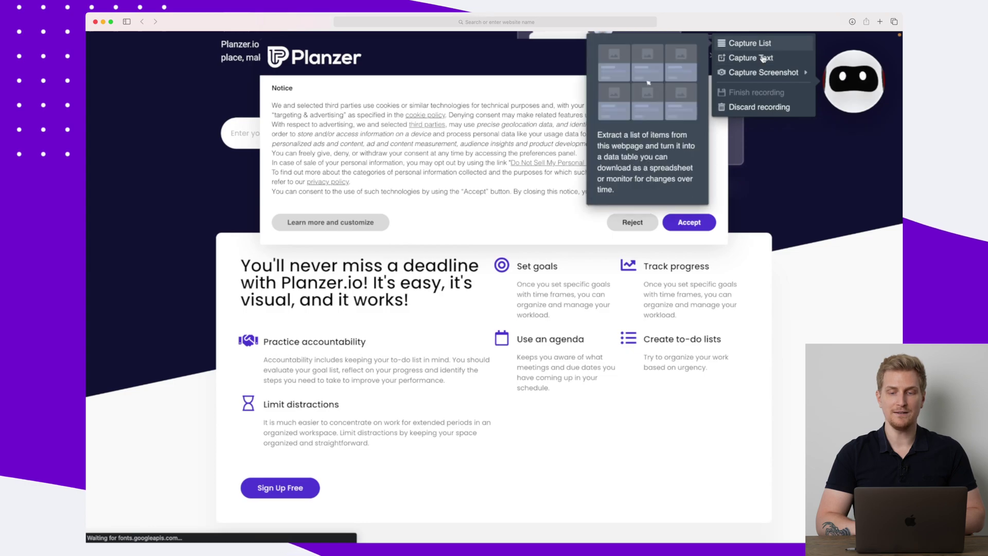
pyautogui.moveTo(765, 75)
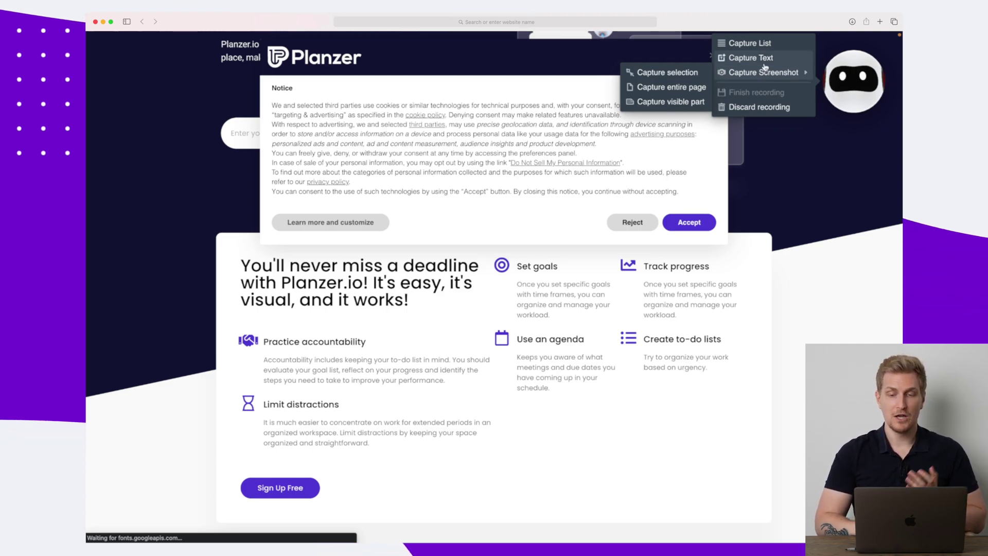
pyautogui.click(764, 58)
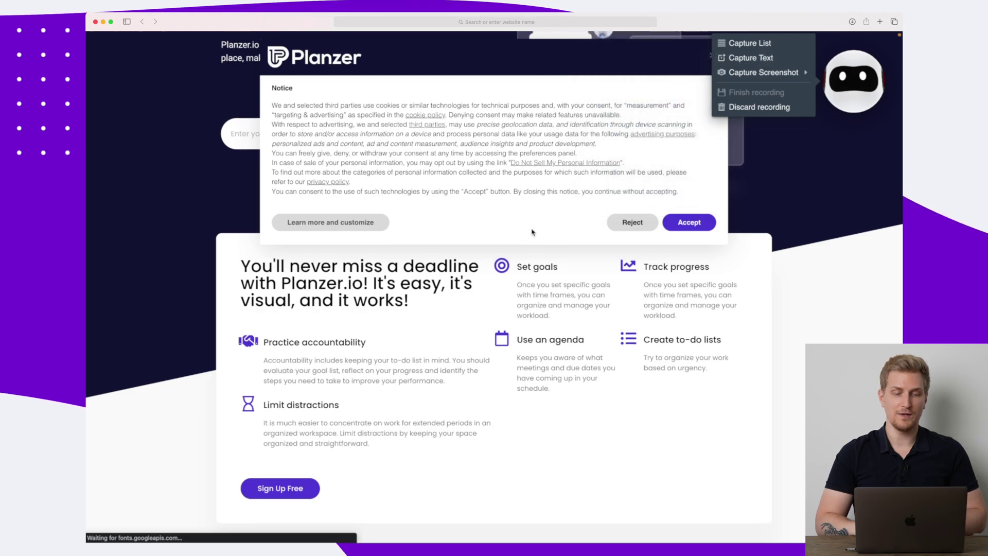
pyautogui.scroll(5, 216, 150)
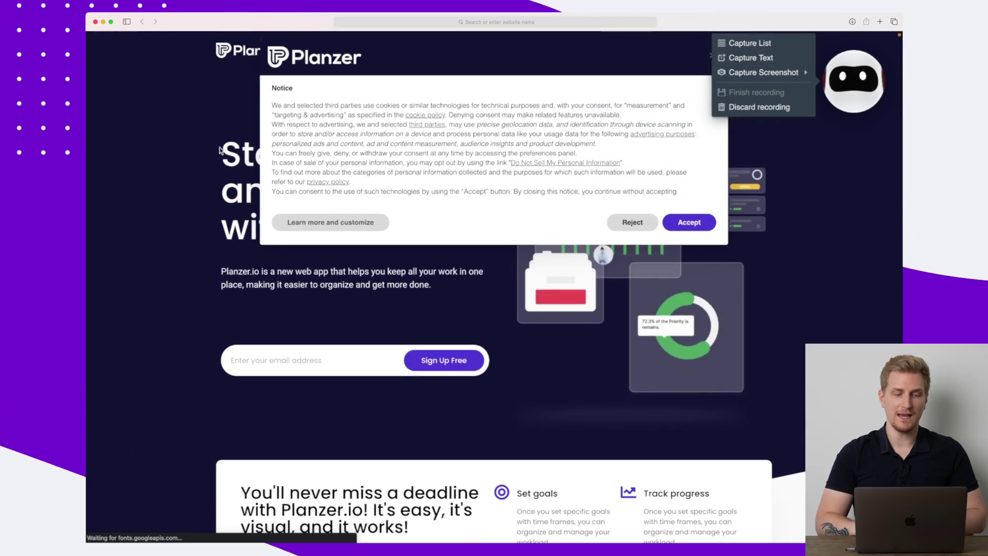
# Capture the homepage hero headline as visible text named 'Headline'
pyautogui.click(762, 58)
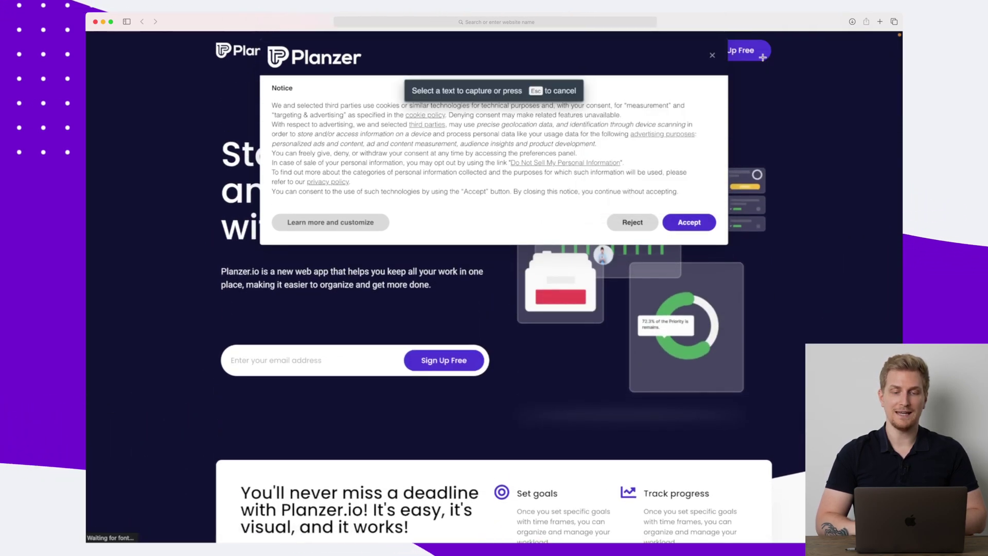
pyautogui.click(237, 160)
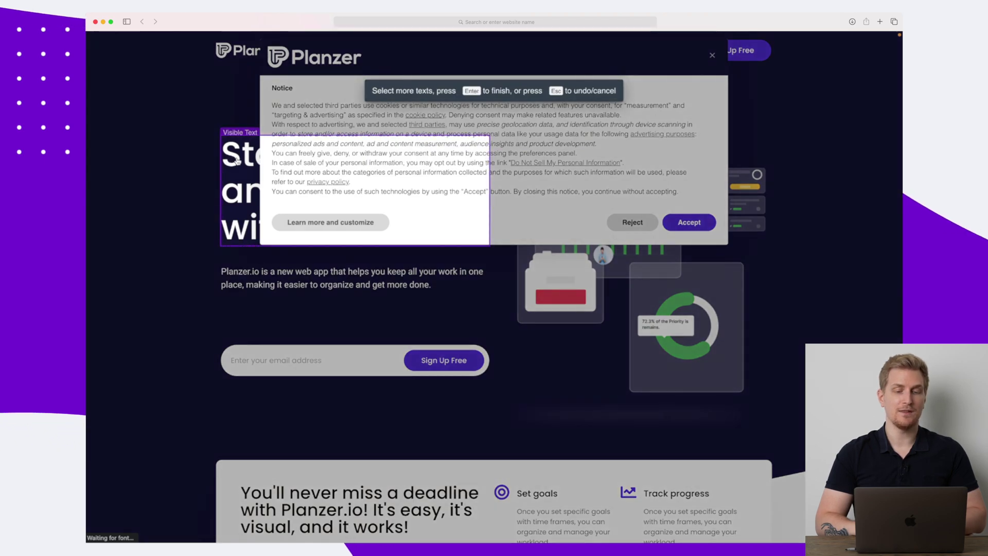
pyautogui.press('Return')
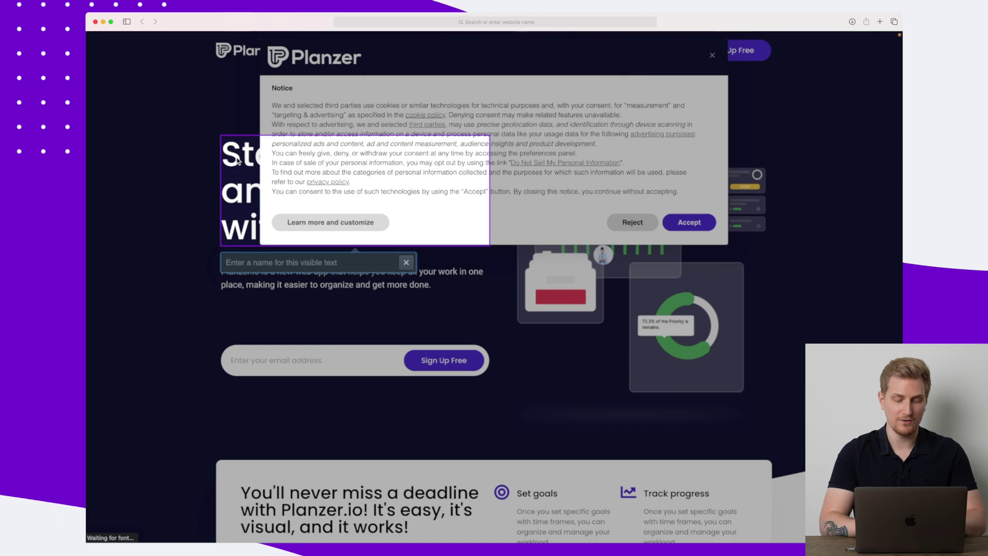
pyautogui.write('Headline')
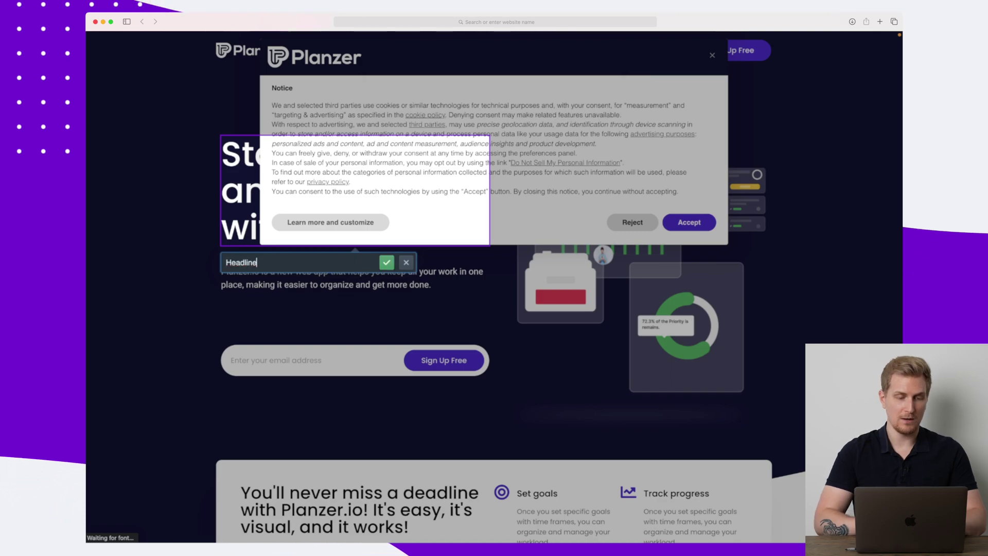
pyautogui.click(387, 263)
# Dismiss the confirmation message and finish the recording
pyautogui.click(771, 142)
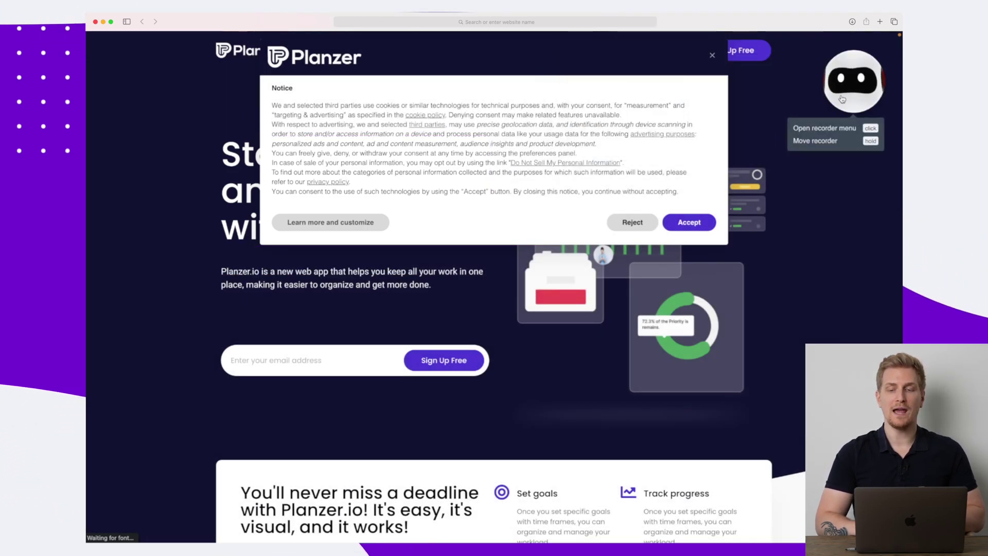
pyautogui.click(853, 80)
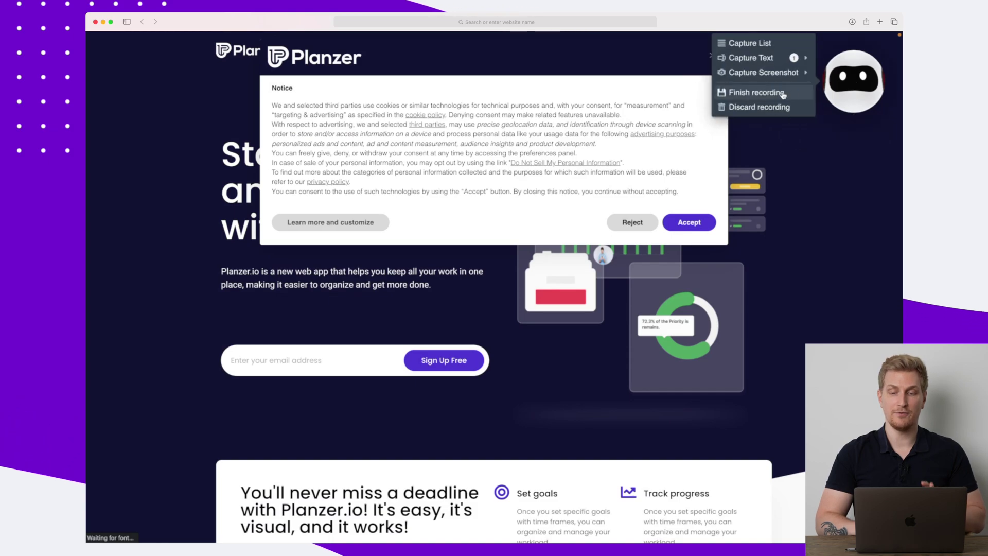
pyautogui.click(755, 92)
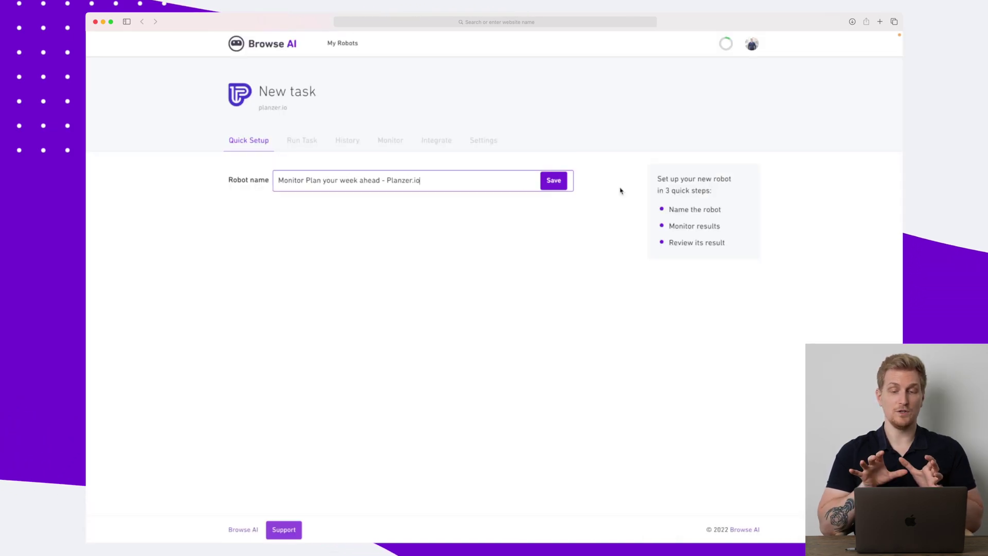
# Save the robot as 'Monitor Plan your week ahead - Planzer.io' with a monitor running every 1 day
pyautogui.click(552, 184)
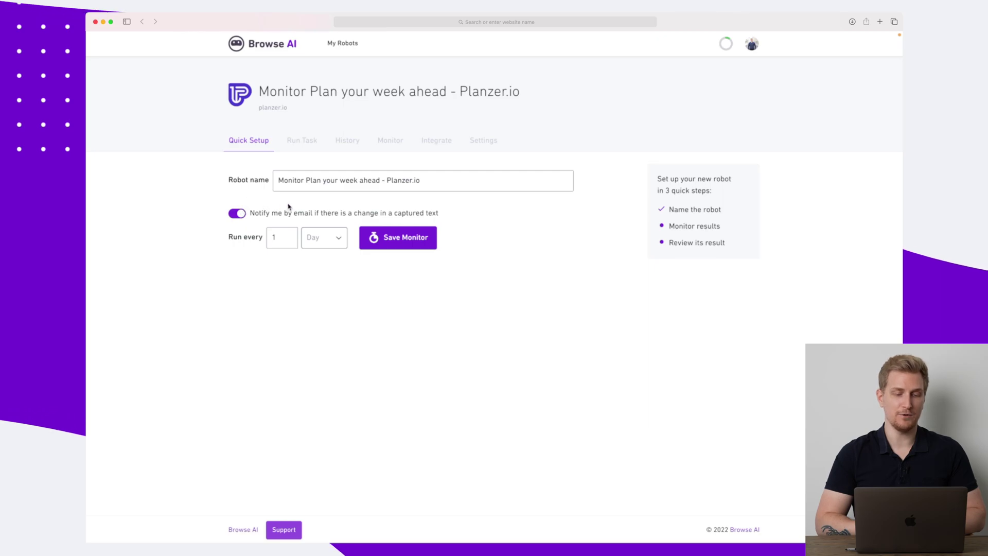
pyautogui.click(411, 245)
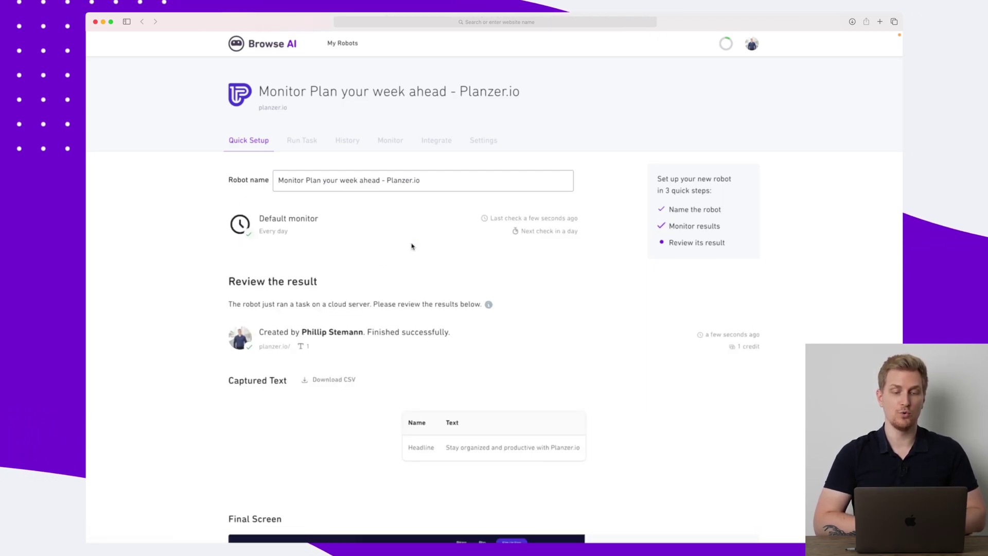
pyautogui.scroll(-5, 411, 245)
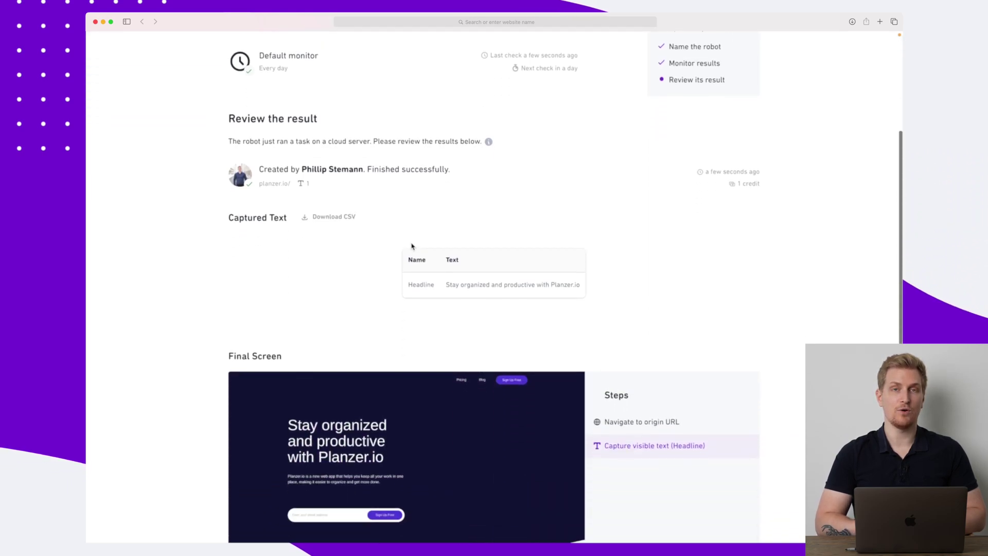
pyautogui.scroll(-2, 411, 246)
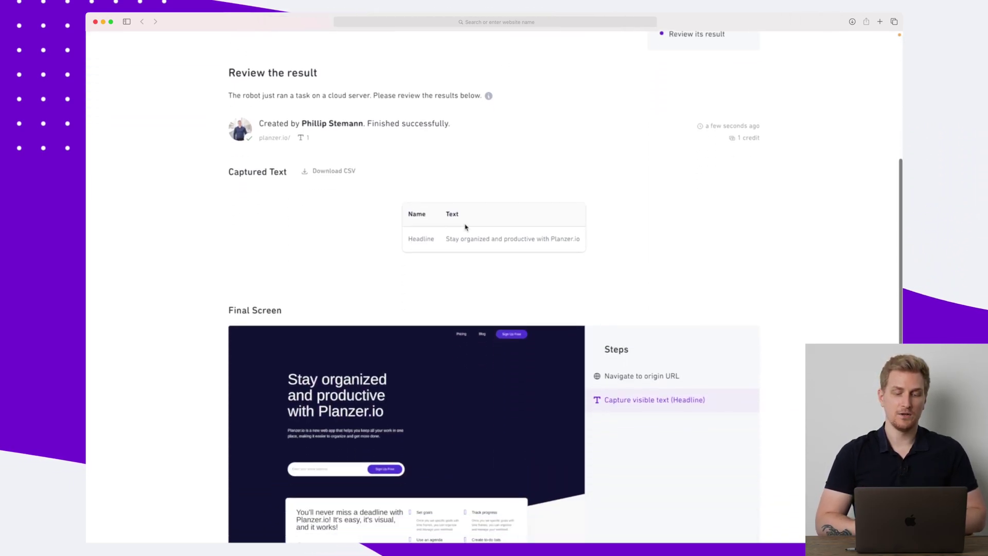
# Approve the captured headline with 'Yes, looks good', then check the History and Monitor tabs
pyautogui.moveTo(450, 239); pyautogui.dragTo(566, 240)
pyautogui.click(566, 241)
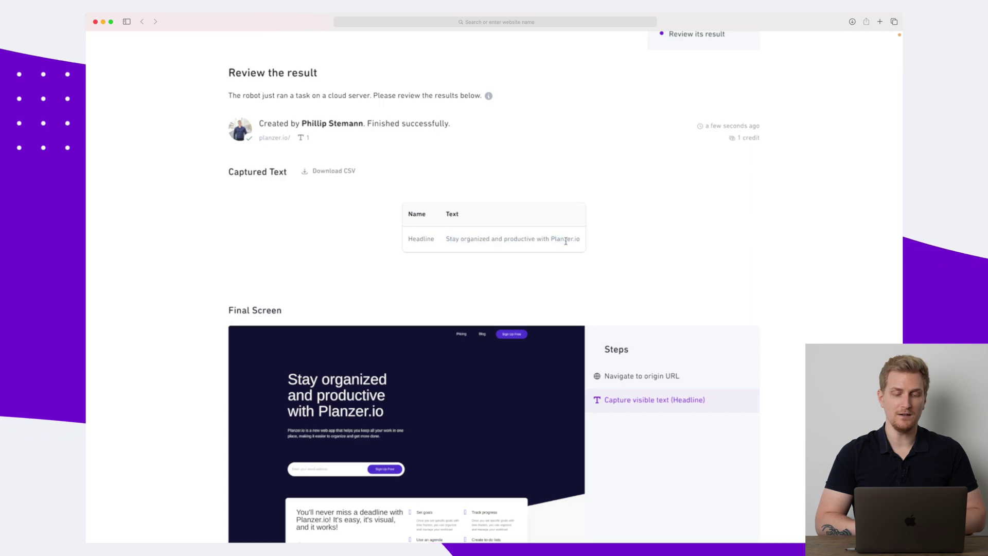
pyautogui.scroll(-4, 424, 392)
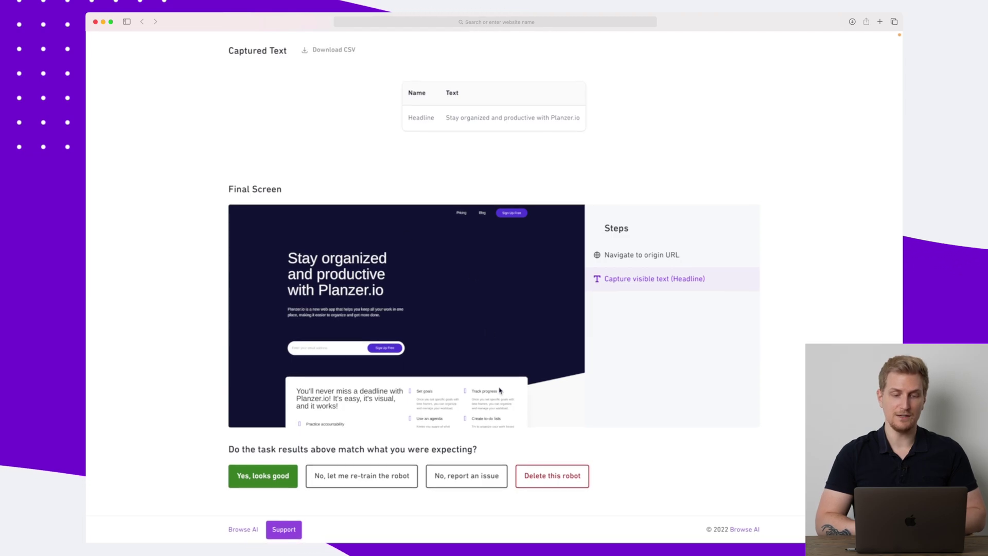
pyautogui.scroll(10, 499, 390)
pyautogui.scroll(-5, 499, 390)
pyautogui.scroll(-4, 500, 391)
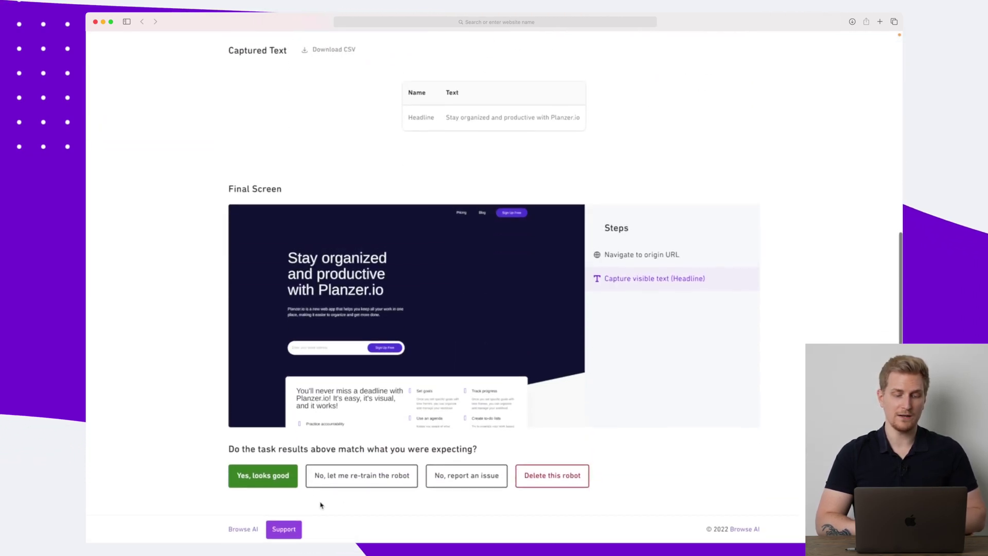
pyautogui.click(263, 476)
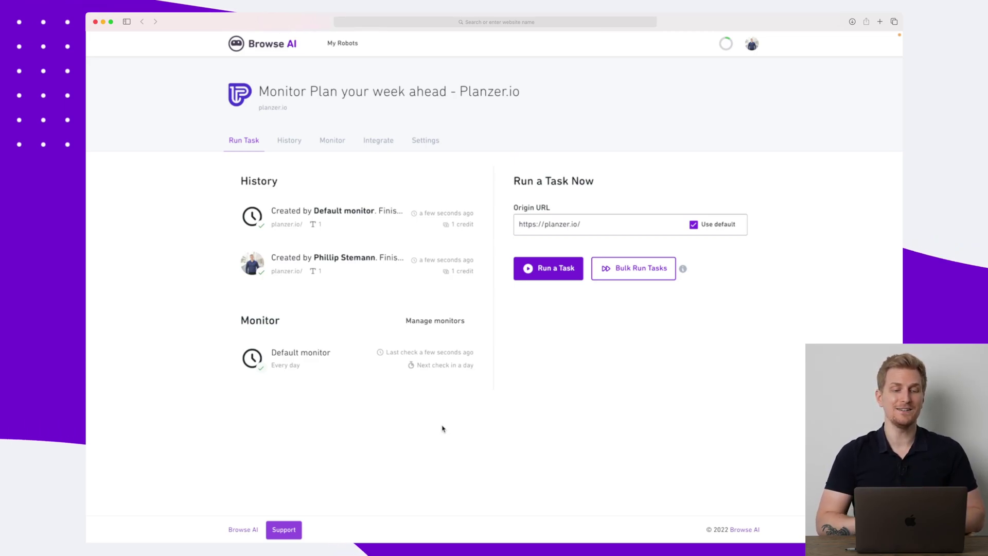
pyautogui.click(288, 139)
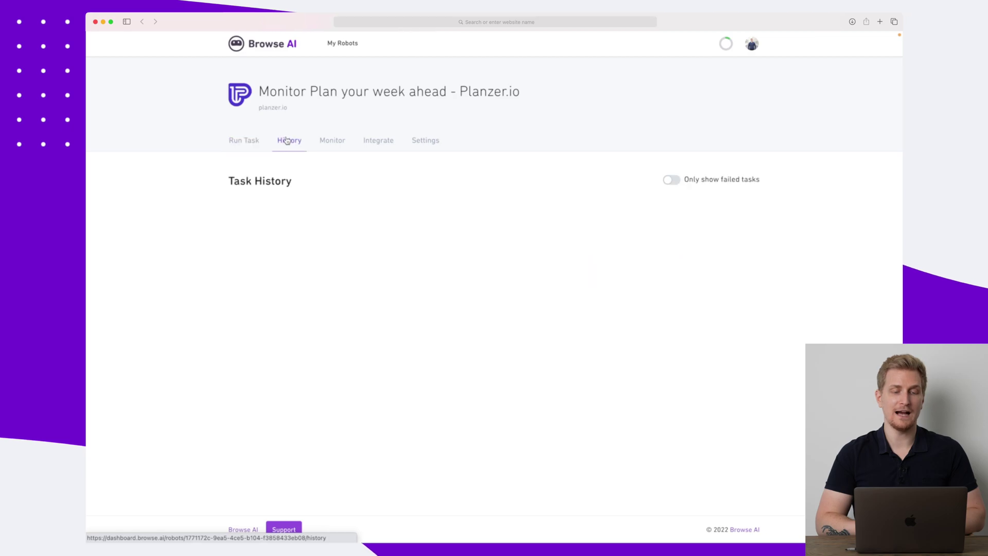
pyautogui.click(341, 147)
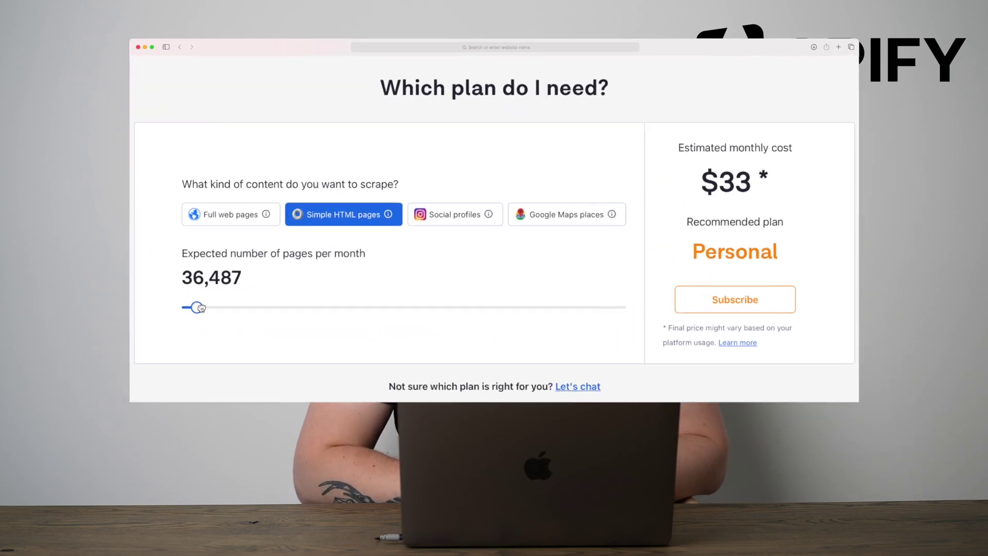
# Set the calculator to Social profiles at 5,455 pages per month, estimating $117 on Personal
pyautogui.moveTo(163, 309); pyautogui.dragTo(343, 309)
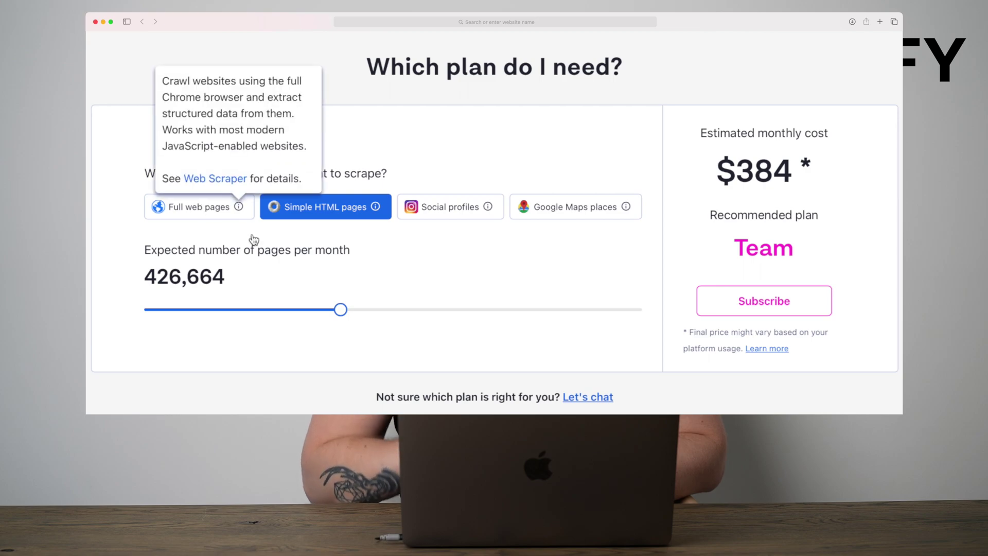
pyautogui.click(235, 206)
pyautogui.click(205, 310)
pyautogui.moveTo(205, 309); pyautogui.dragTo(161, 309)
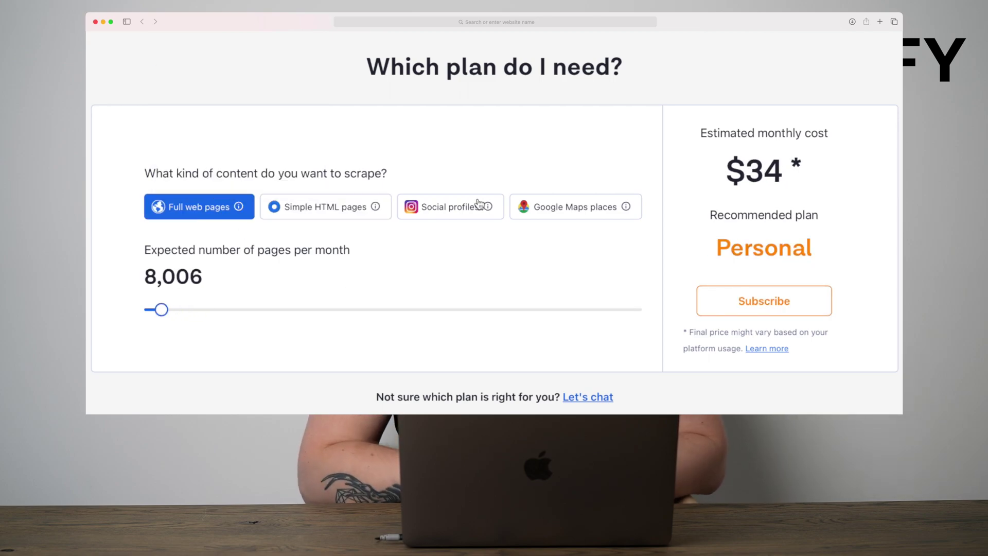
pyautogui.click(473, 206)
pyautogui.moveTo(224, 308); pyautogui.dragTo(181, 310)
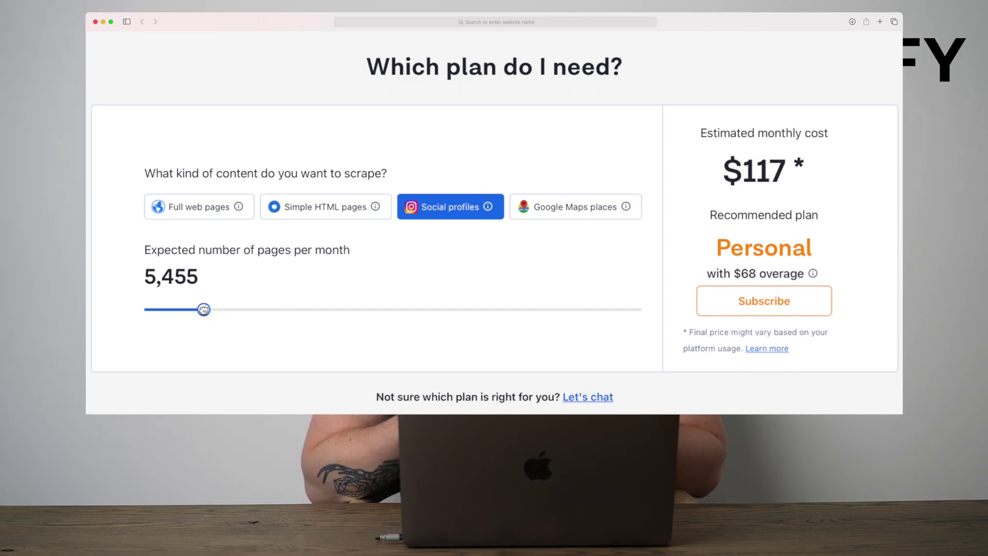